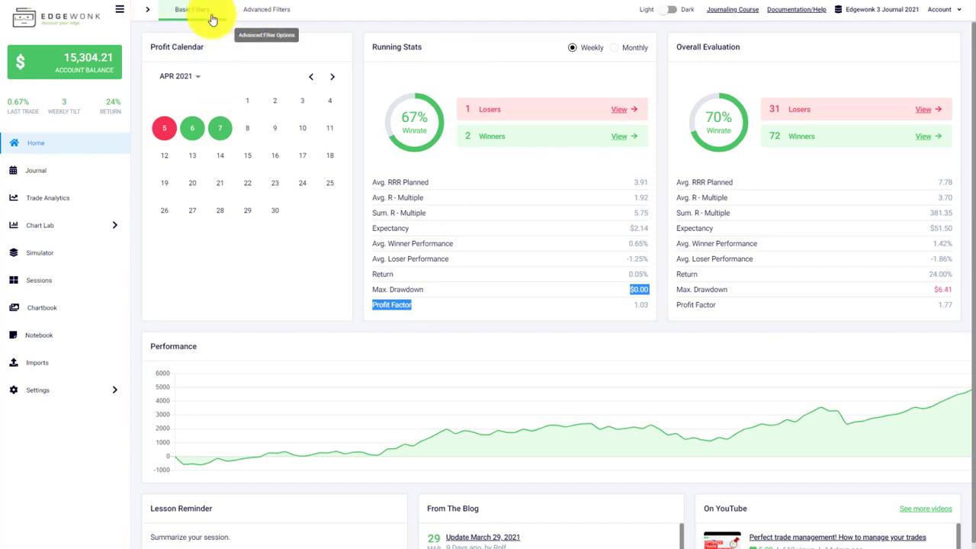
# - Collapse and re-expand the sidebar, then show the filter bar on its Advanced Filters options
pyautogui.click(122, 12)
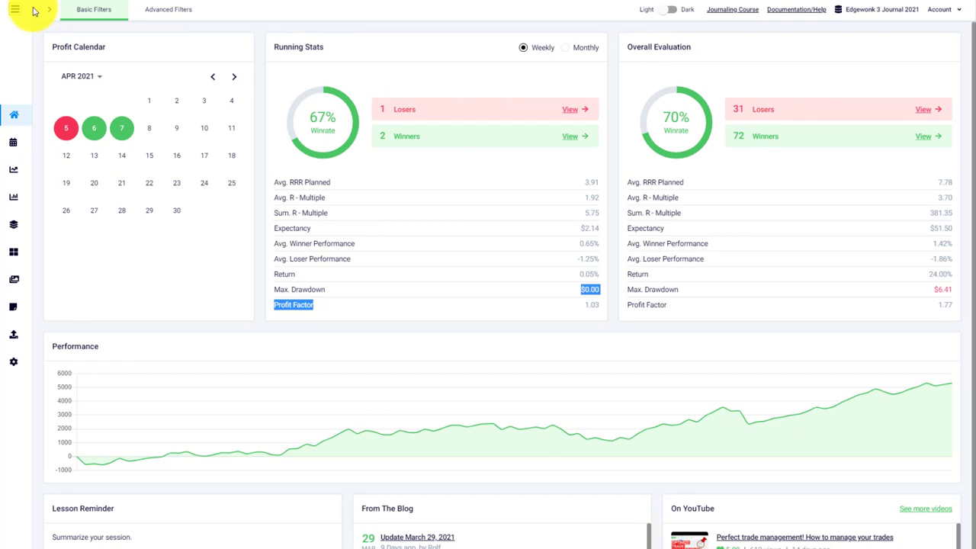
pyautogui.click(14, 14)
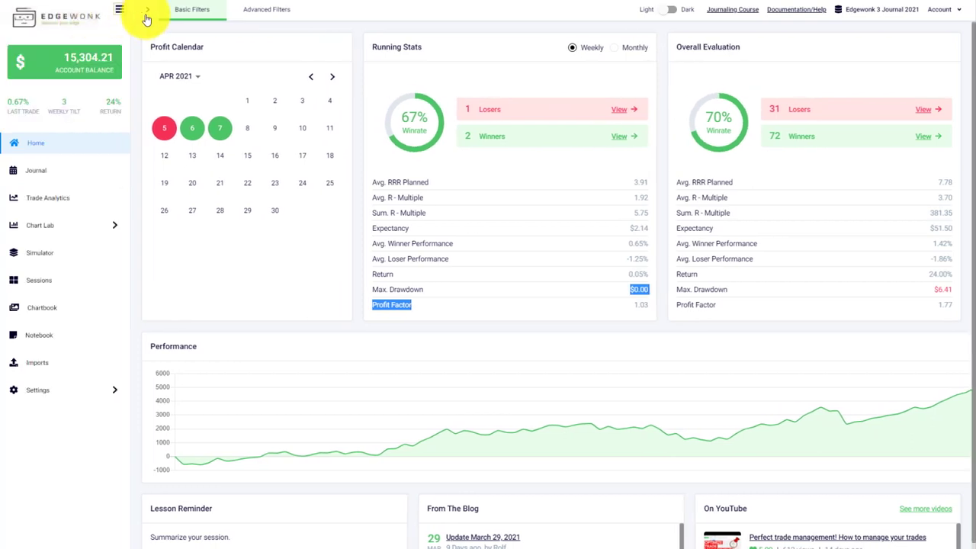
pyautogui.click(147, 13)
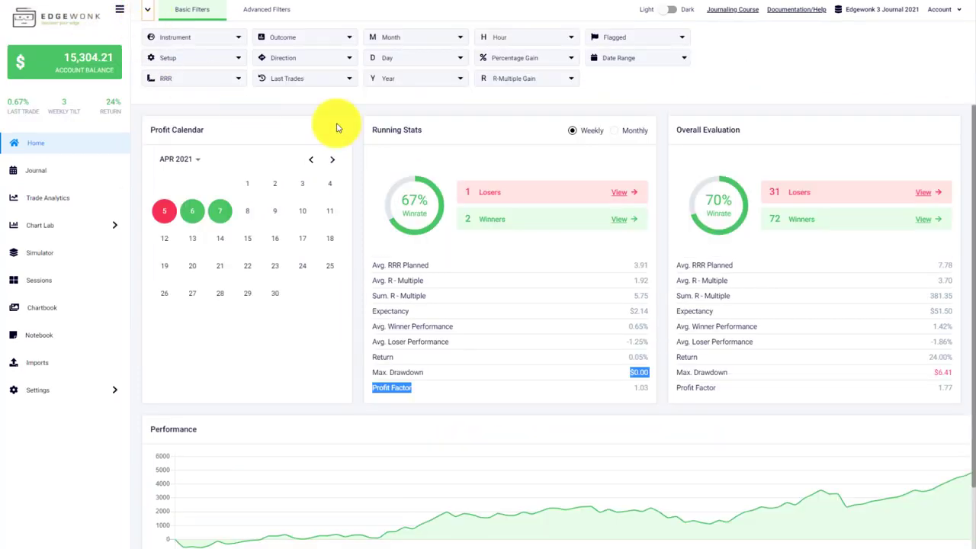
pyautogui.click(266, 19)
pyautogui.click(217, 15)
pyautogui.click(266, 16)
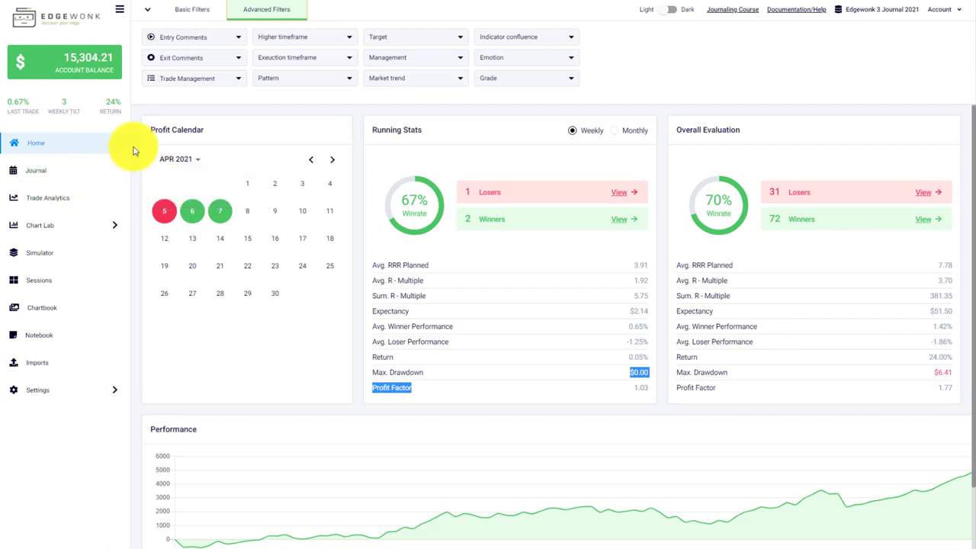
# - In the Journal's Basic Filters, set the date range to 4/1–4/8/2021
pyautogui.click(45, 175)
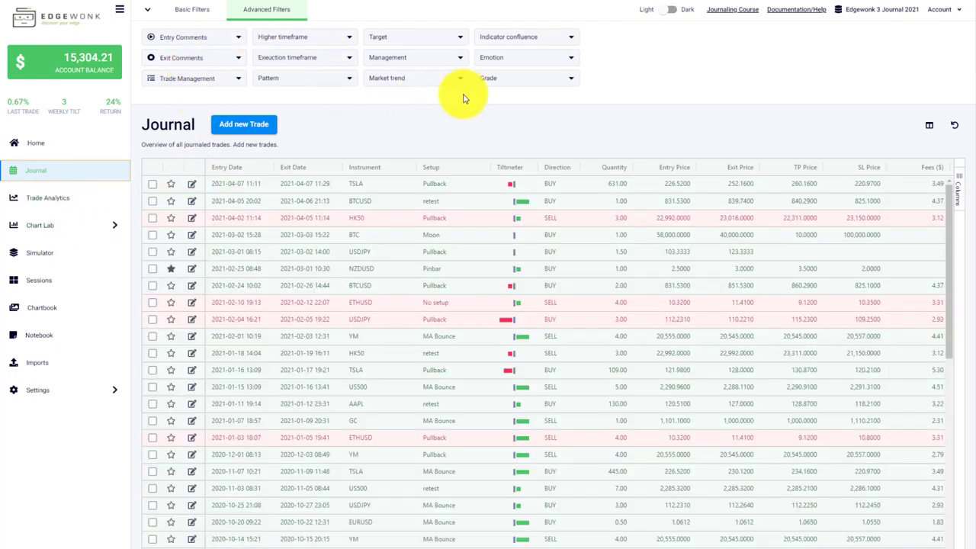
pyautogui.click(193, 10)
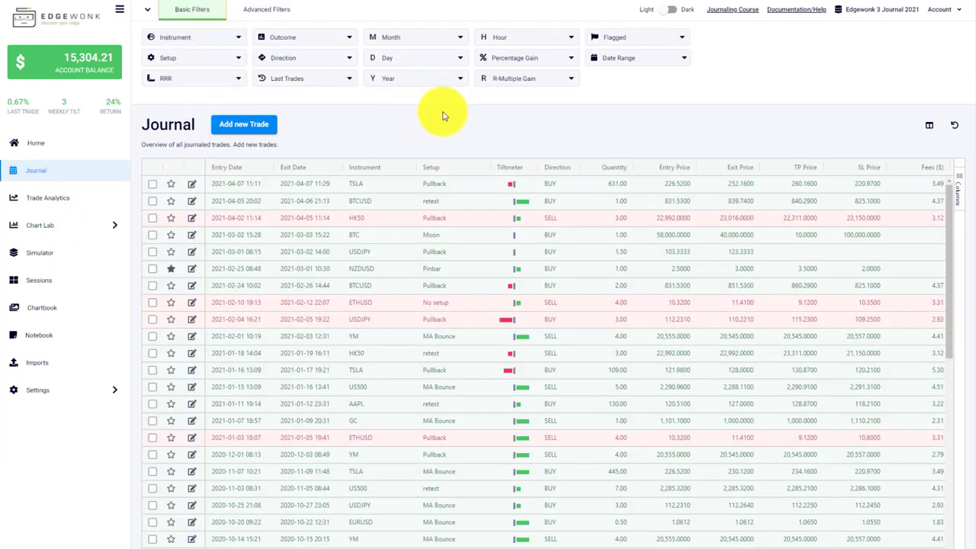
pyautogui.click(681, 58)
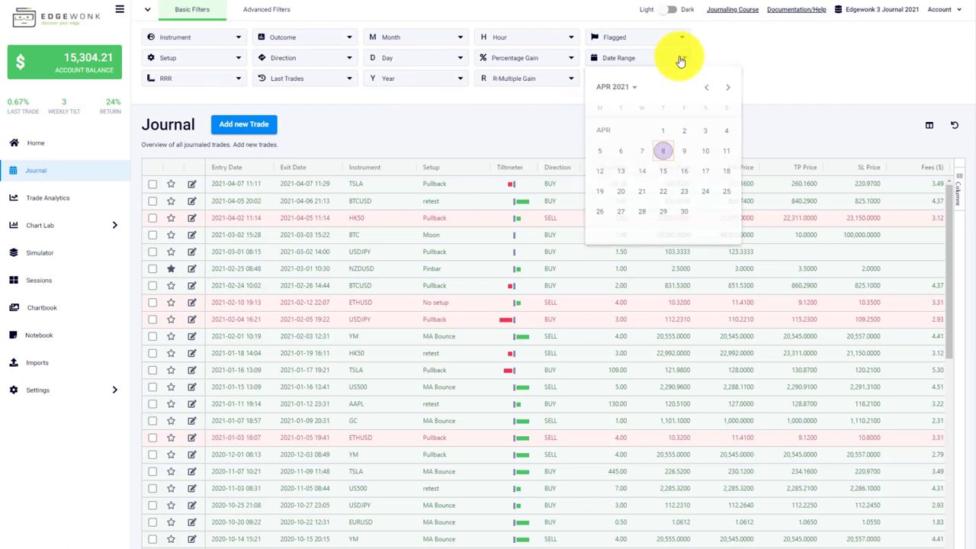
pyautogui.click(663, 136)
pyautogui.click(662, 155)
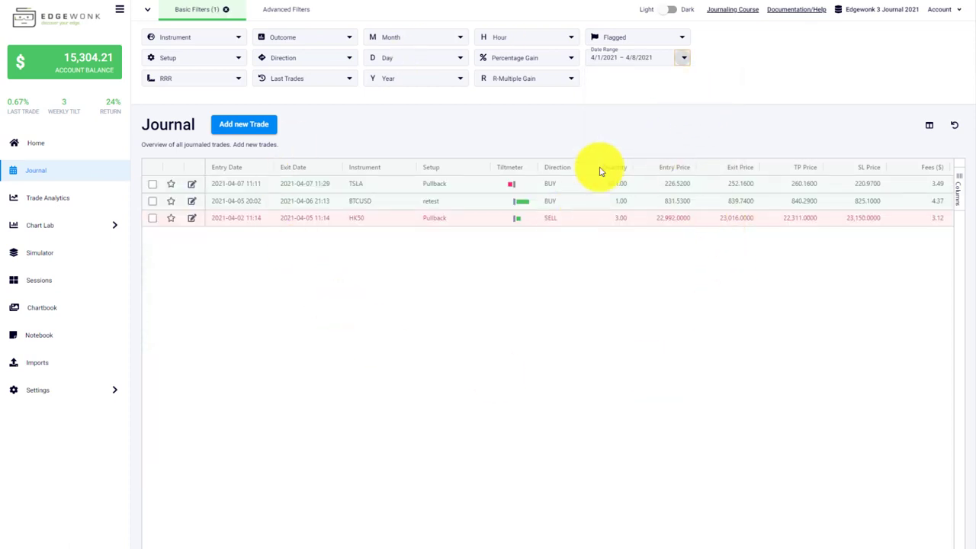
# - Change the date range to 3/1/2021–3/21/2021
pyautogui.click(686, 60)
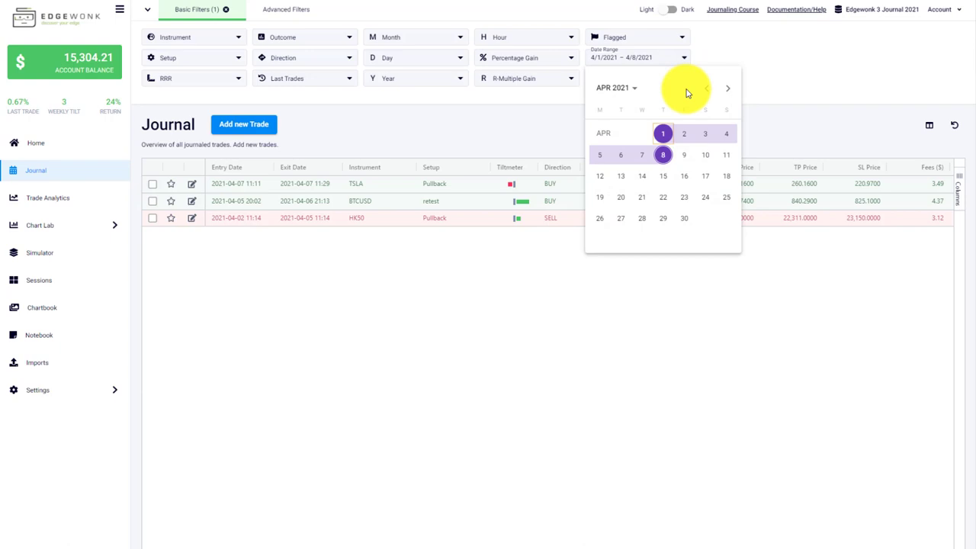
pyautogui.click(707, 89)
pyautogui.click(600, 156)
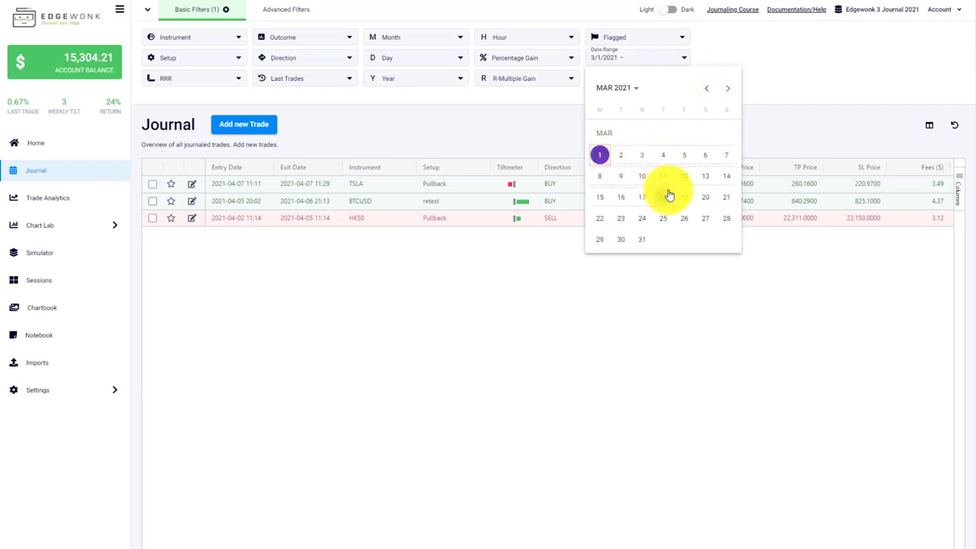
pyautogui.click(724, 199)
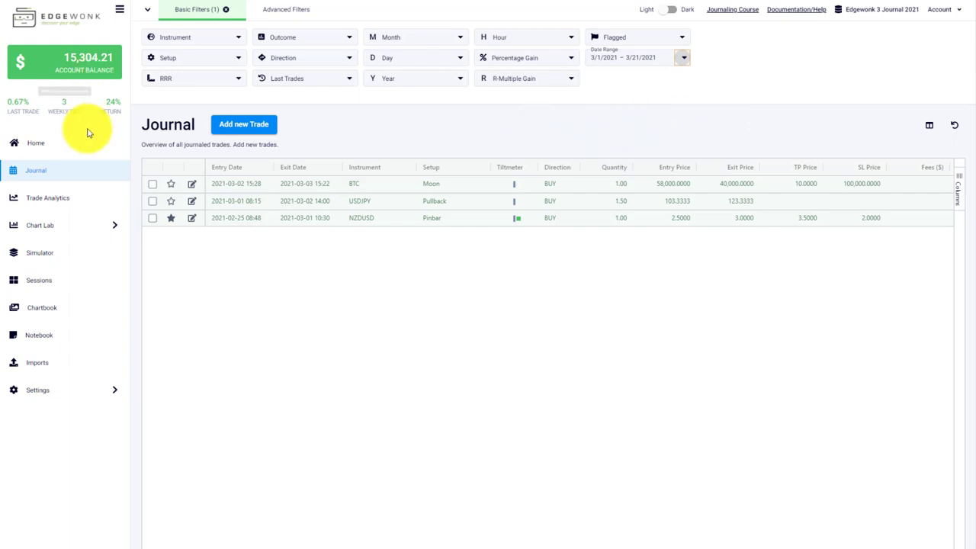
# - Filter the Setup to Pullback, MA Bounce and retest
pyautogui.click(222, 56)
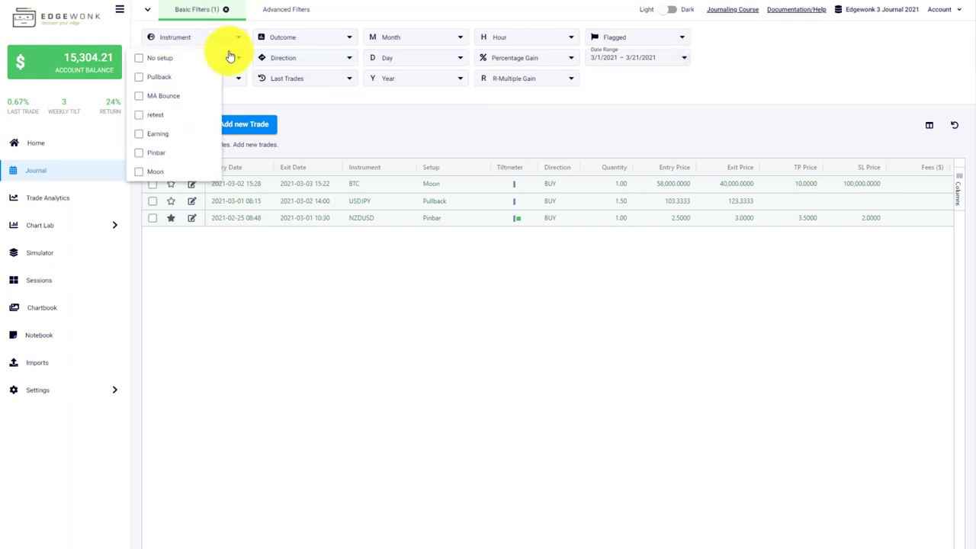
pyautogui.click(174, 77)
pyautogui.click(172, 96)
pyautogui.click(164, 115)
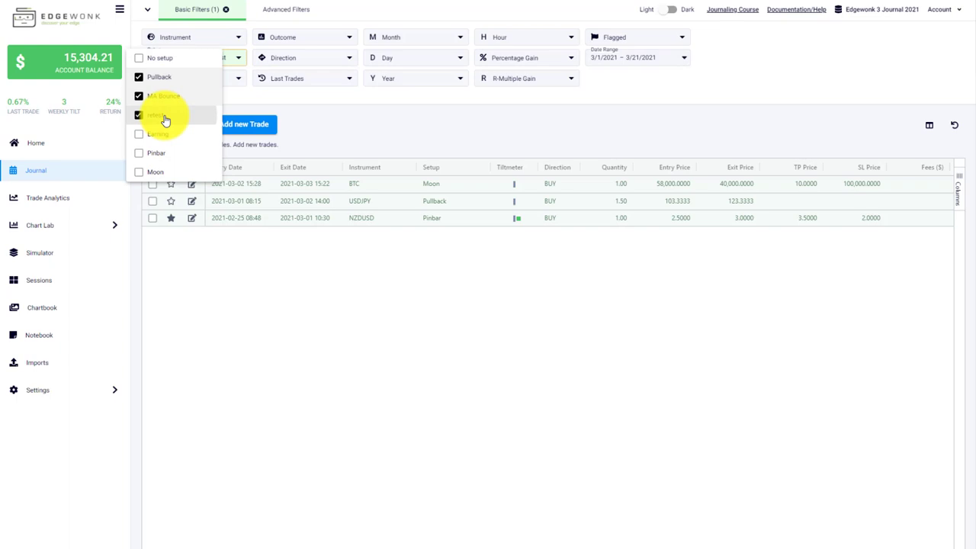
pyautogui.click(353, 126)
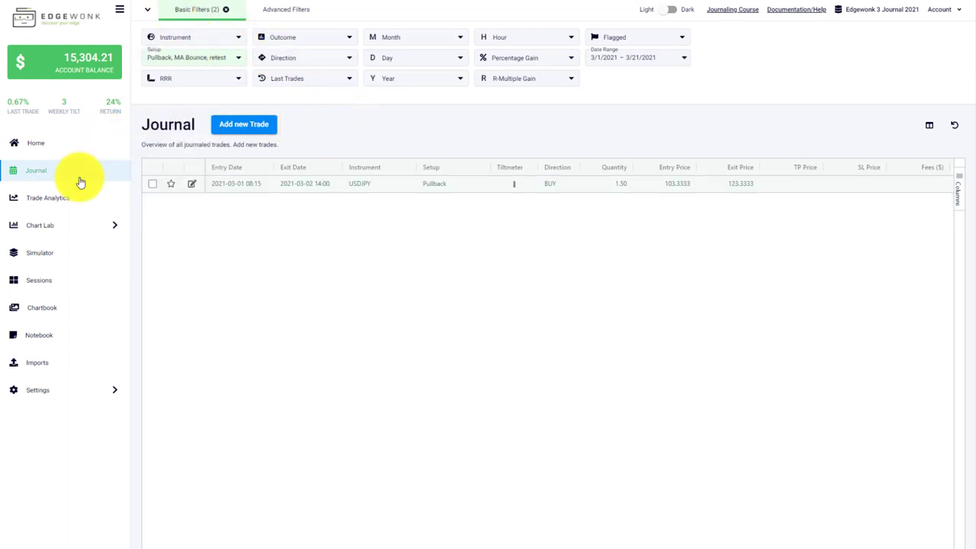
# - In Trade Analytics, hide the filter bar and clear all basic filters
pyautogui.click(80, 204)
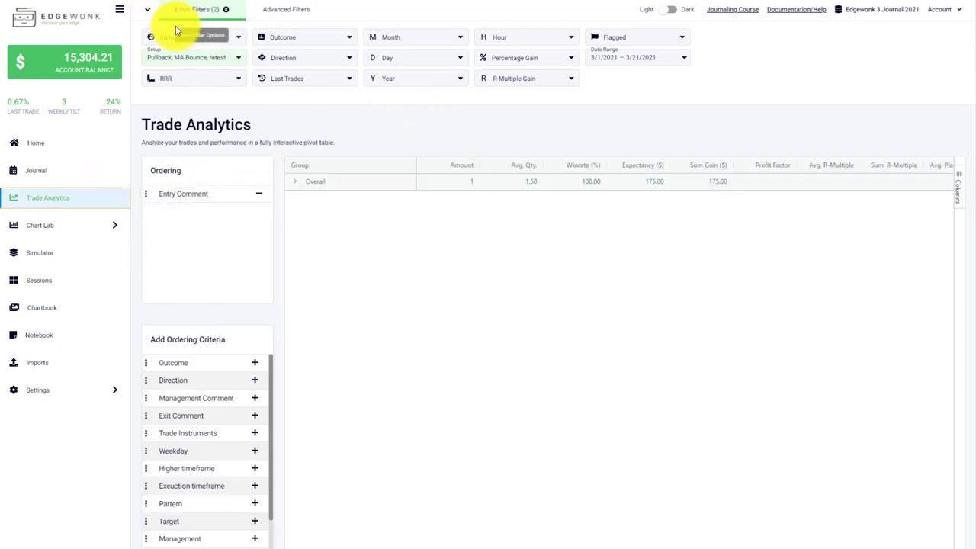
pyautogui.click(148, 9)
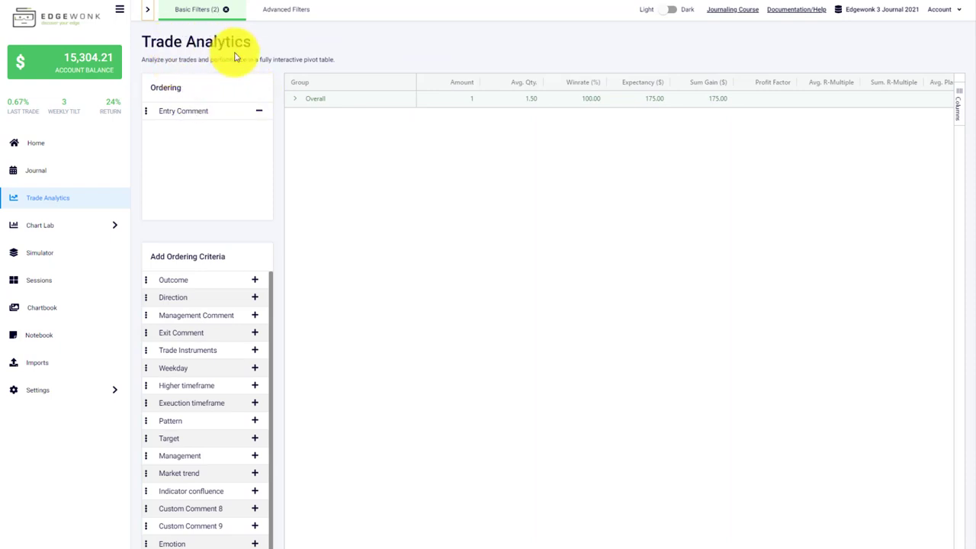
pyautogui.click(226, 11)
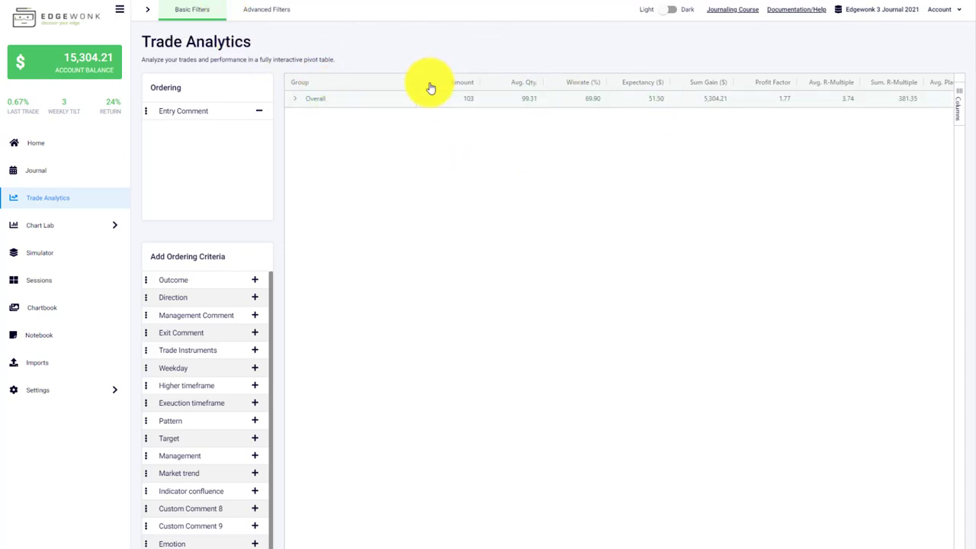
# - Return to the Journal, show Basic Filters and browse the Instrument list
pyautogui.click(84, 169)
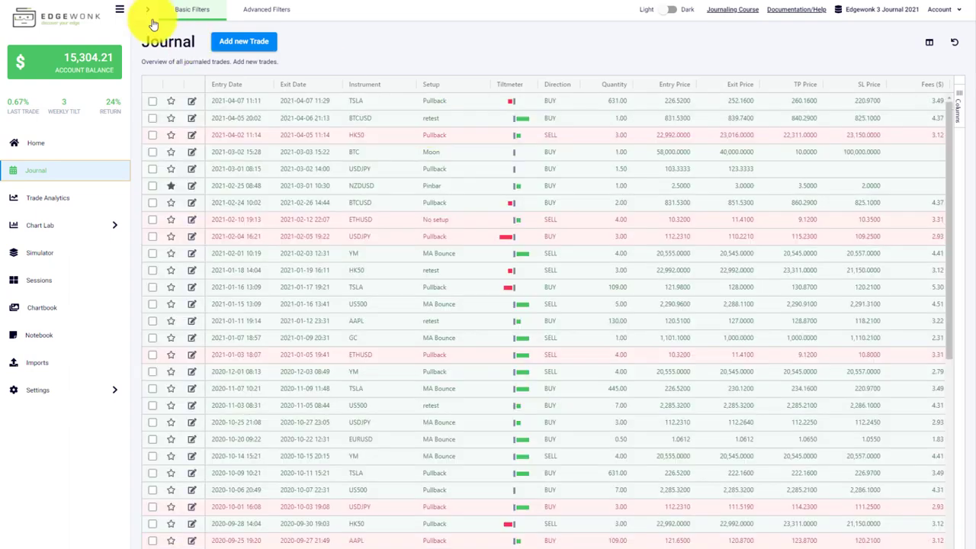
pyautogui.click(147, 11)
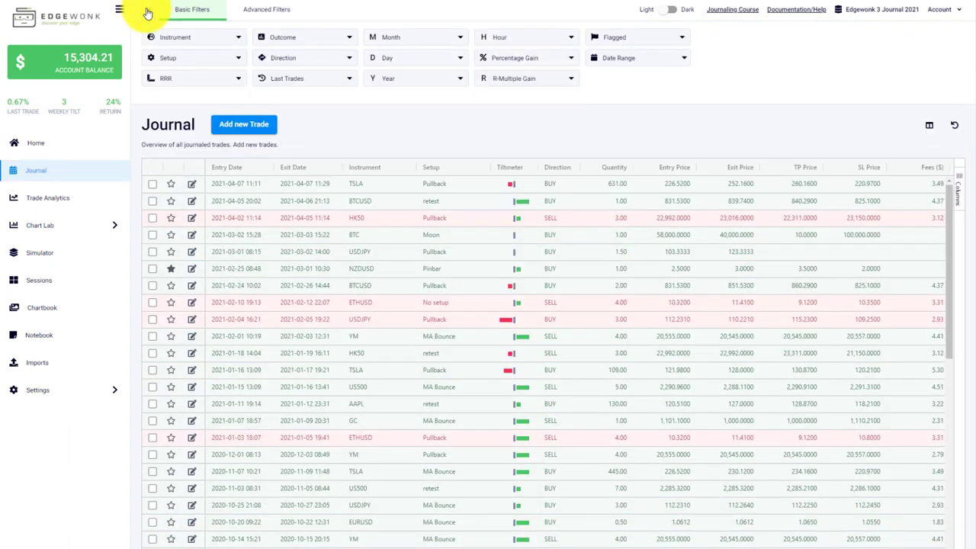
pyautogui.click(217, 43)
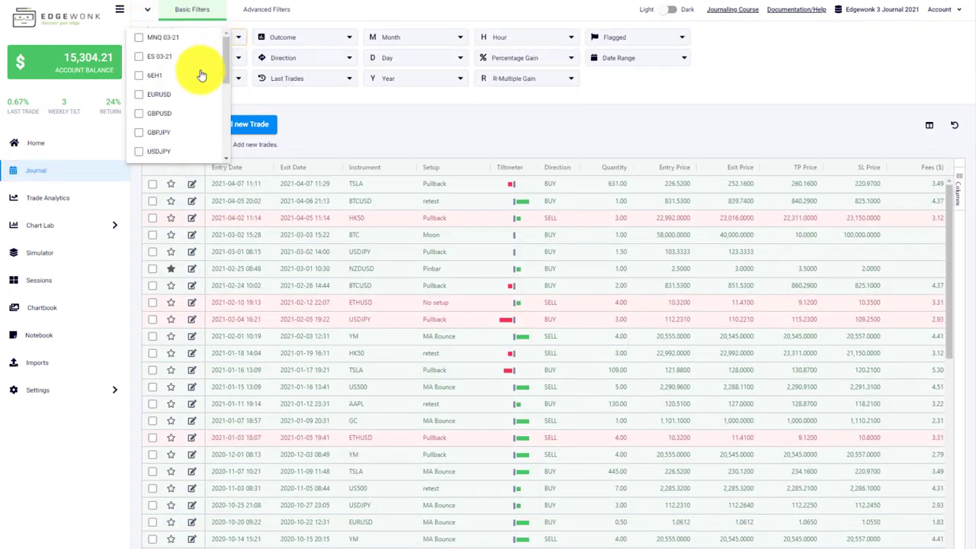
pyautogui.scroll(-3, 228, 114)
pyautogui.scroll(-2, 233, 84)
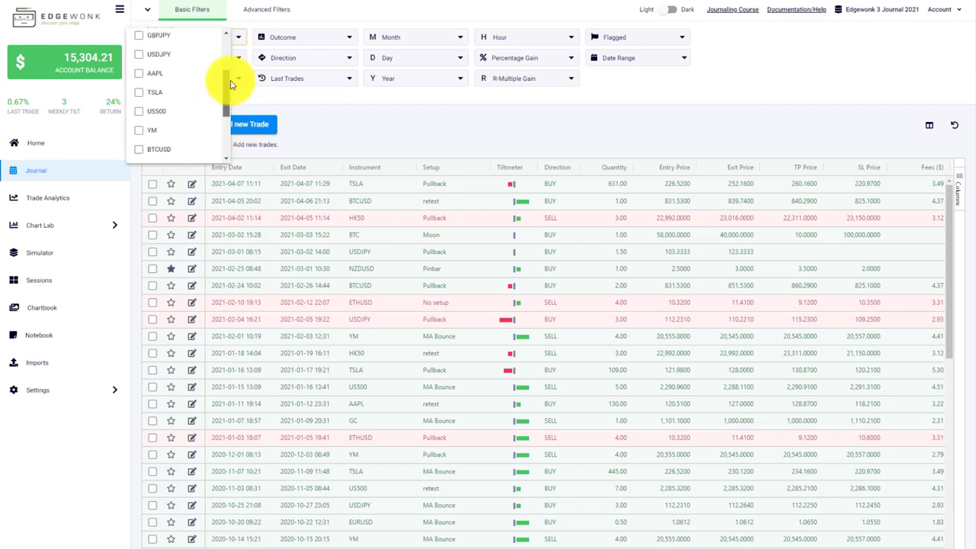
pyautogui.click(315, 109)
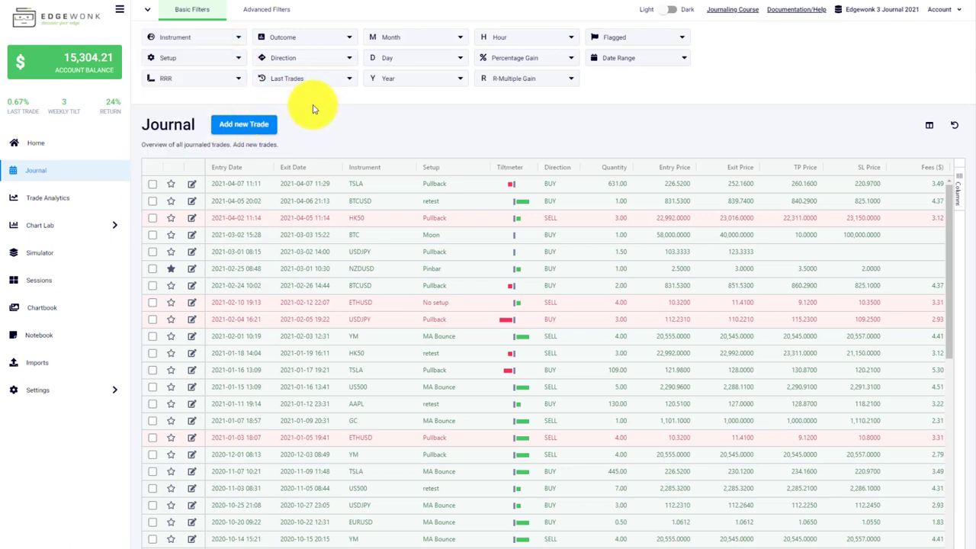
# - Look over the Setup and RRR filters, then set Outcome to Open
pyautogui.click(225, 58)
pyautogui.click(226, 78)
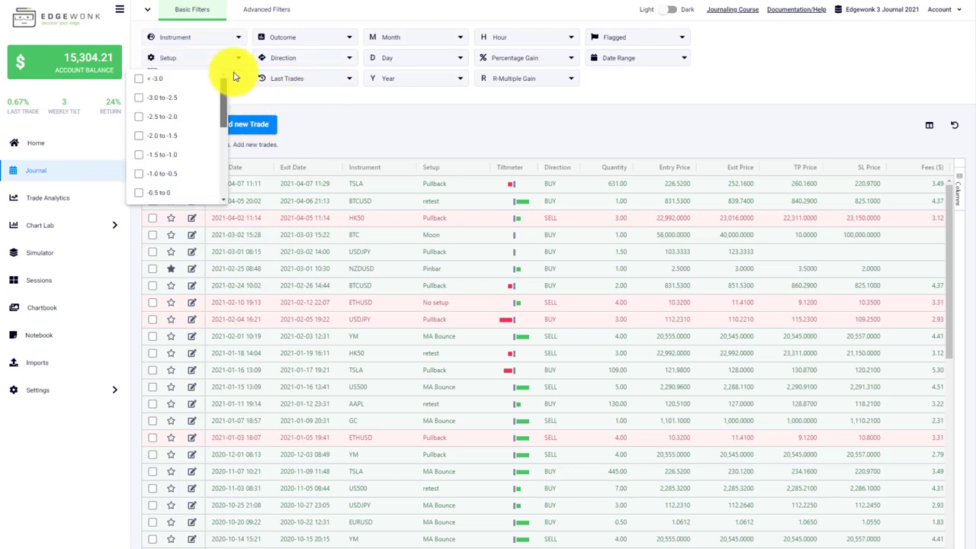
pyautogui.click(309, 107)
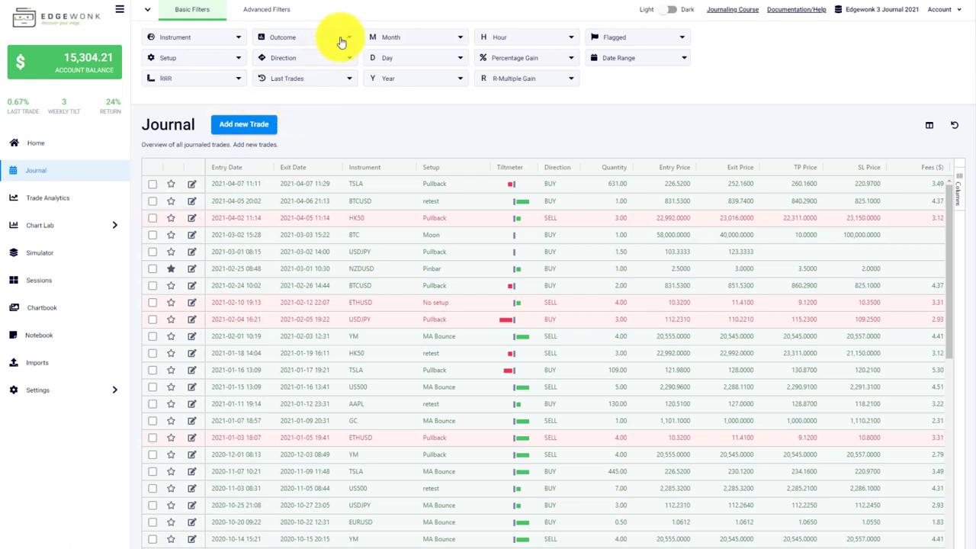
pyautogui.click(342, 39)
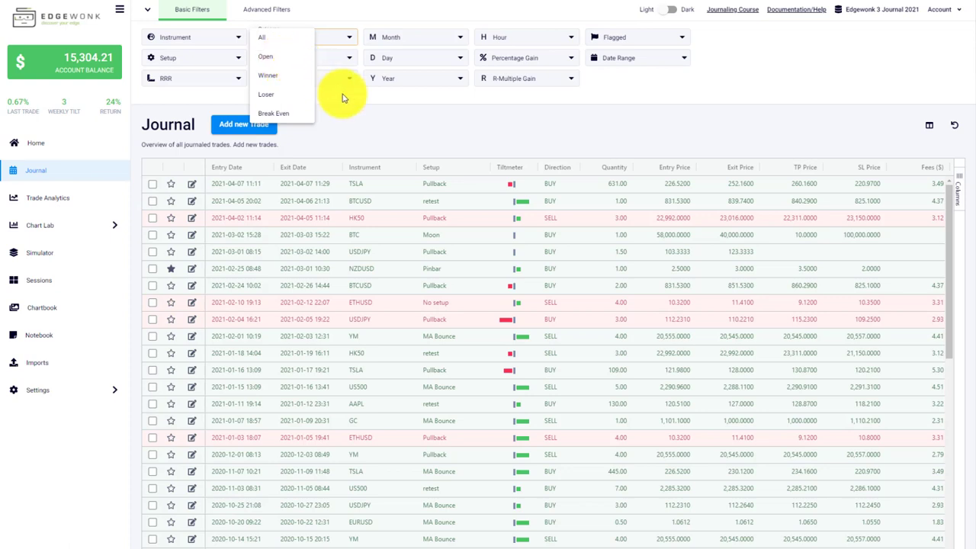
pyautogui.click(282, 61)
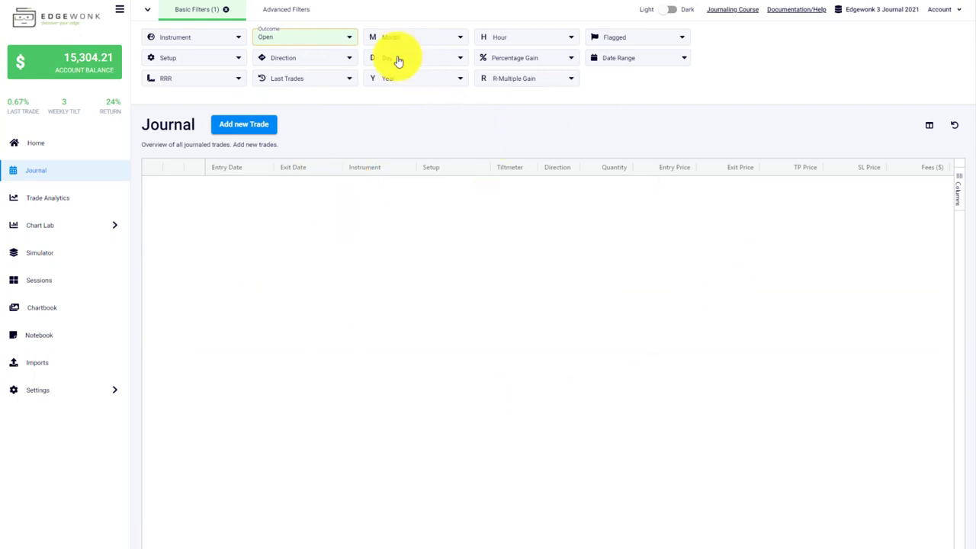
pyautogui.click(225, 10)
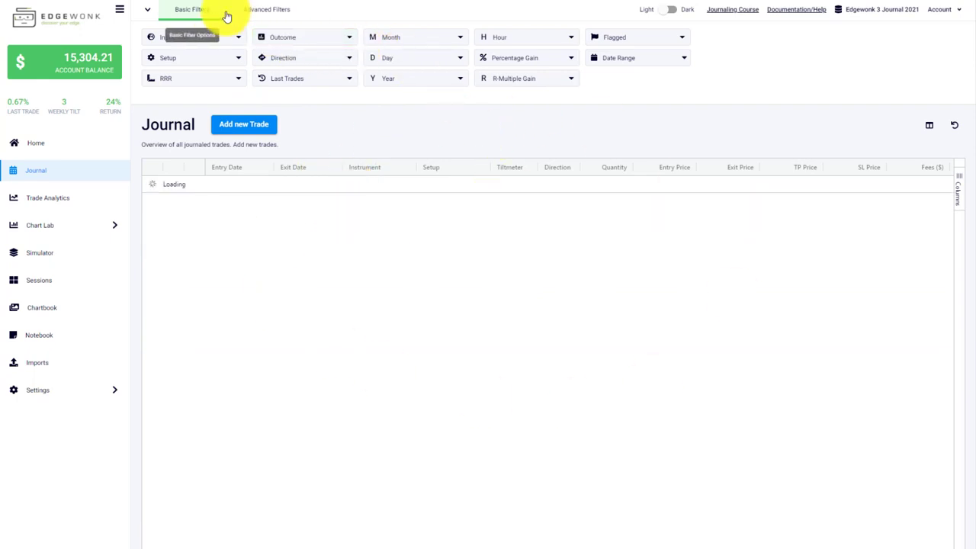
pyautogui.click(315, 60)
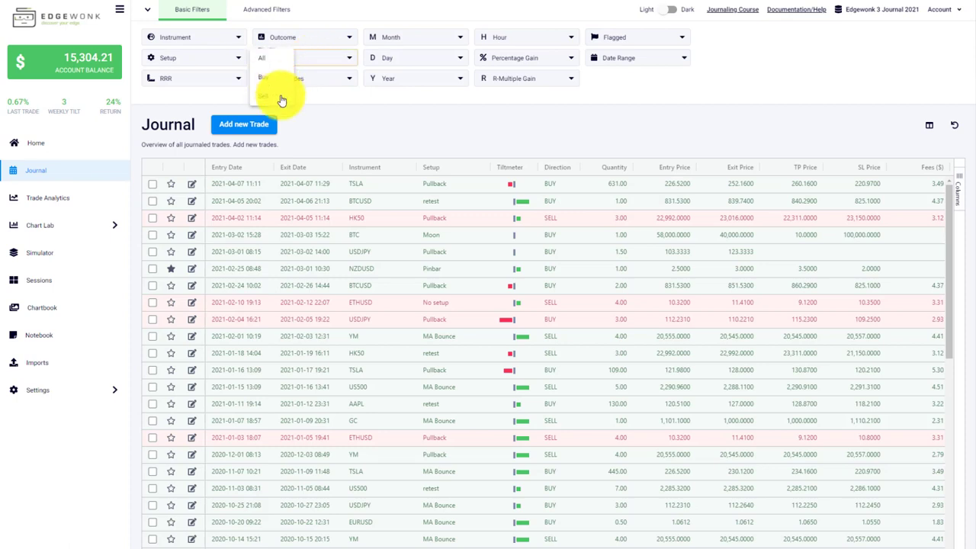
pyautogui.click(367, 124)
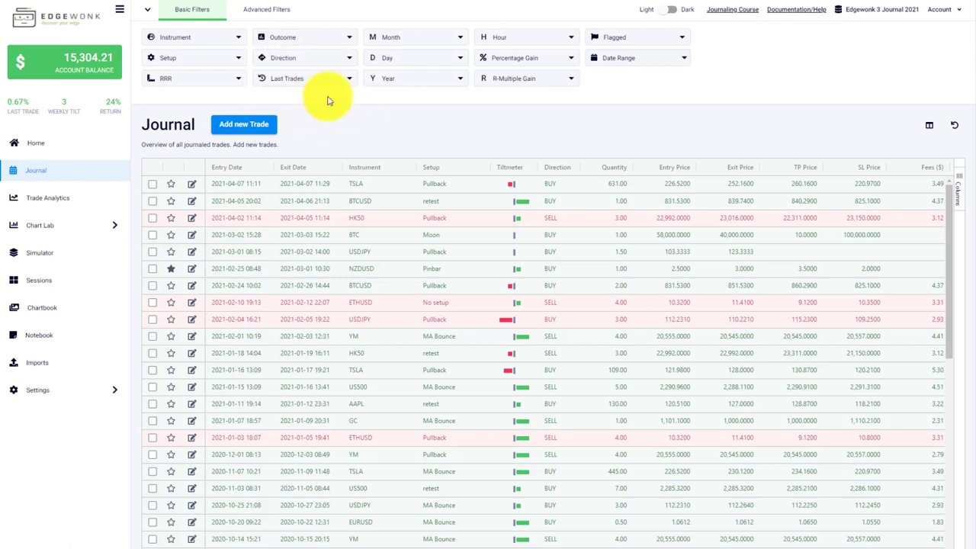
pyautogui.click(333, 80)
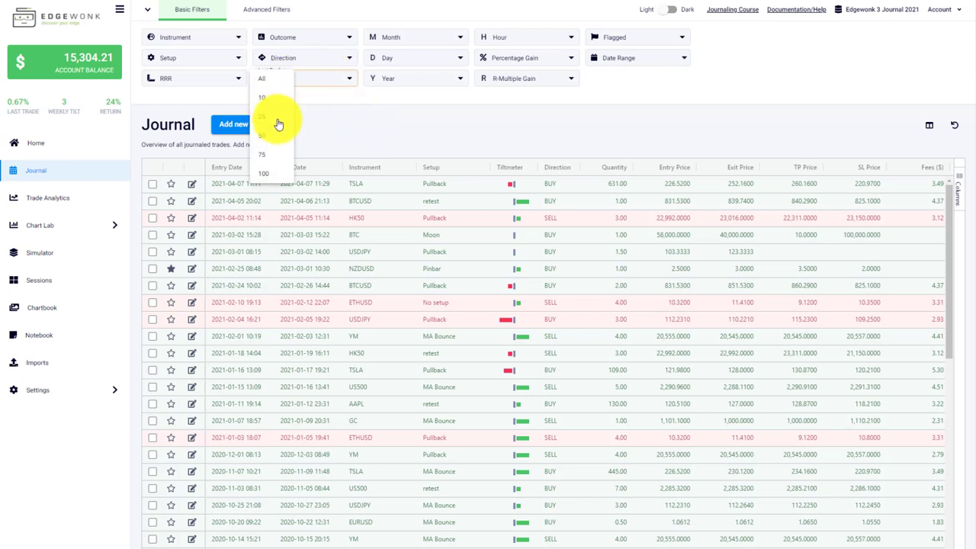
pyautogui.click(328, 133)
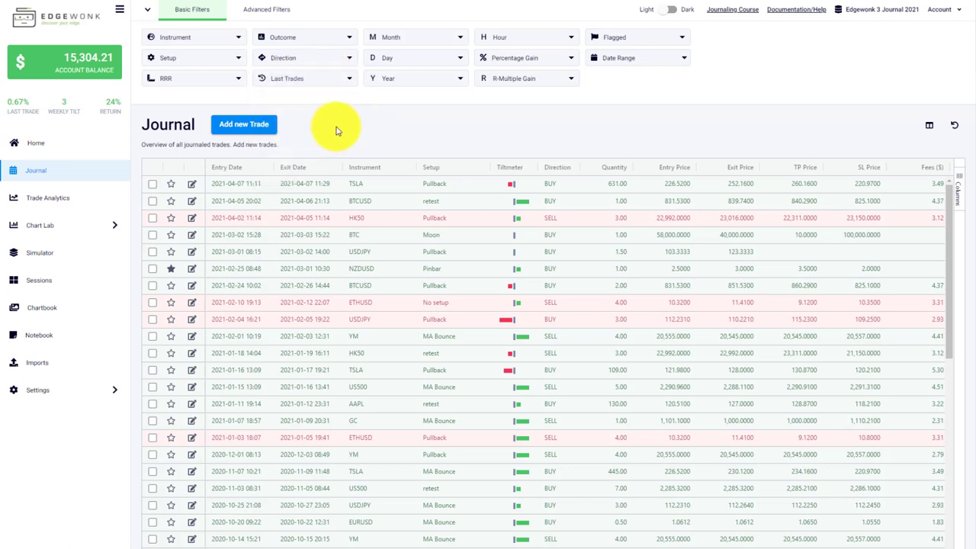
pyautogui.click(446, 40)
pyautogui.click(457, 58)
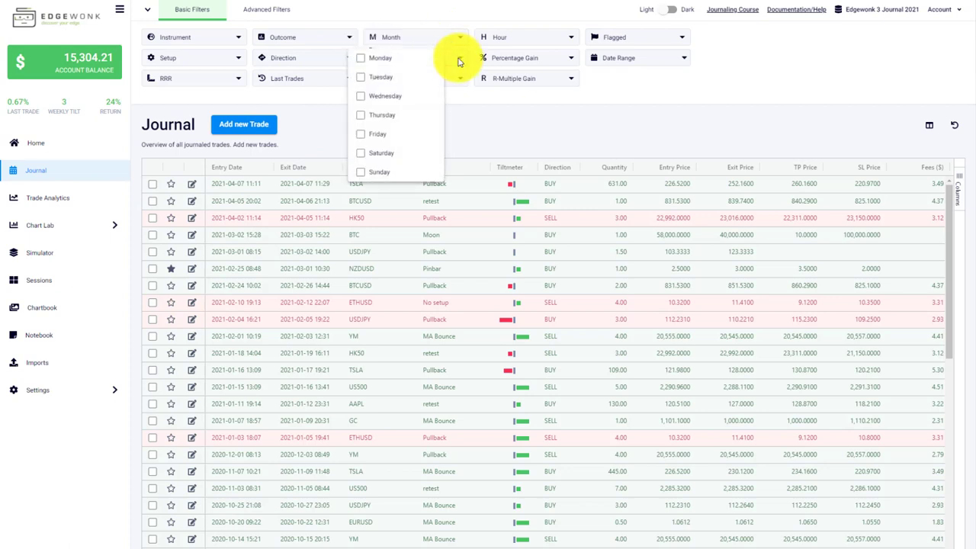
pyautogui.click(447, 79)
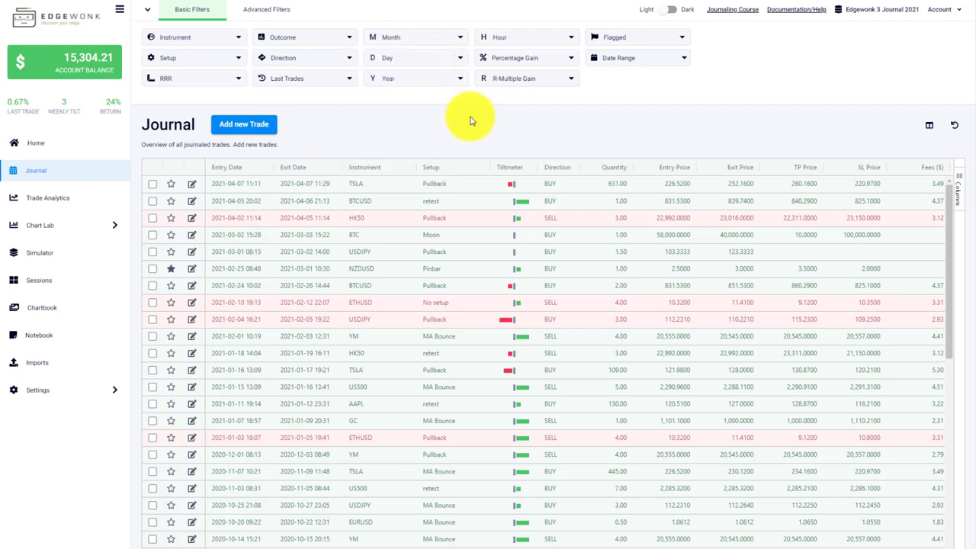
pyautogui.click(555, 40)
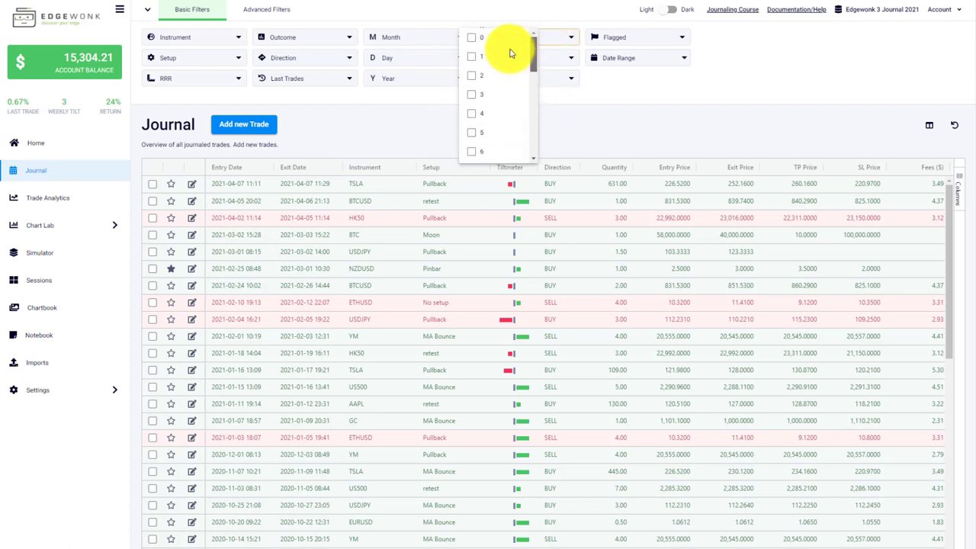
pyautogui.moveTo(533, 47); pyautogui.dragTo(560, 102)
pyautogui.click(568, 107)
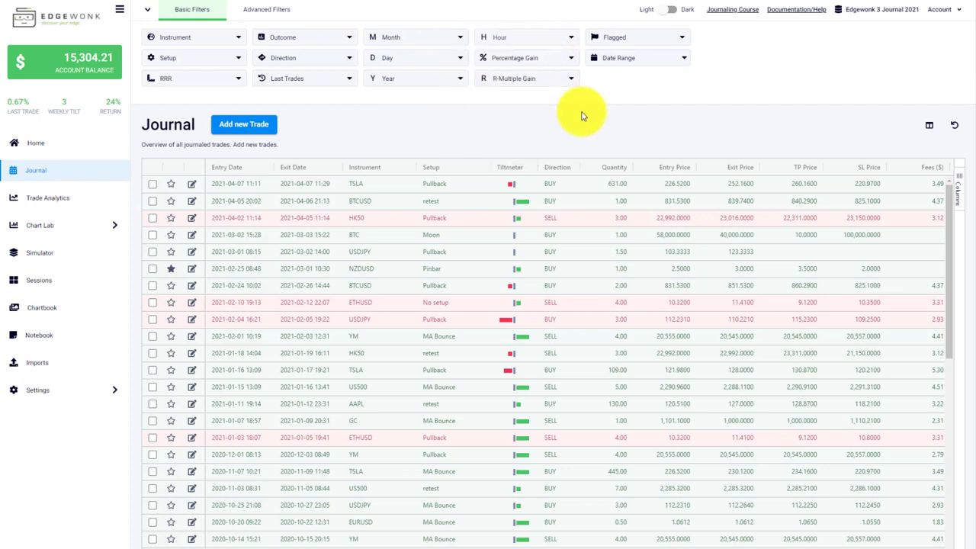
pyautogui.click(564, 67)
pyautogui.moveTo(552, 79)
pyautogui.mouseDown()
pyautogui.moveTo(548, 145)
pyautogui.moveTo(544, 61)
pyautogui.mouseUp()
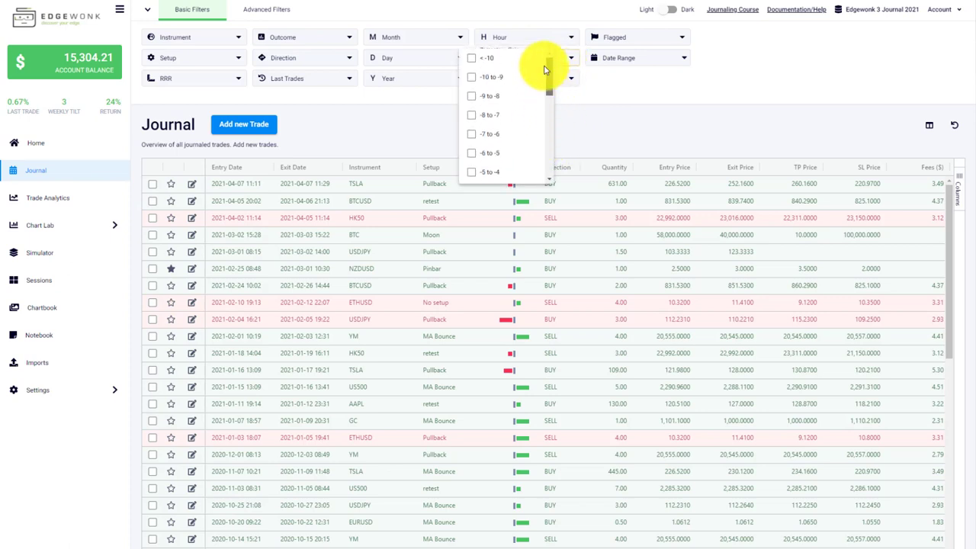
pyautogui.click(594, 120)
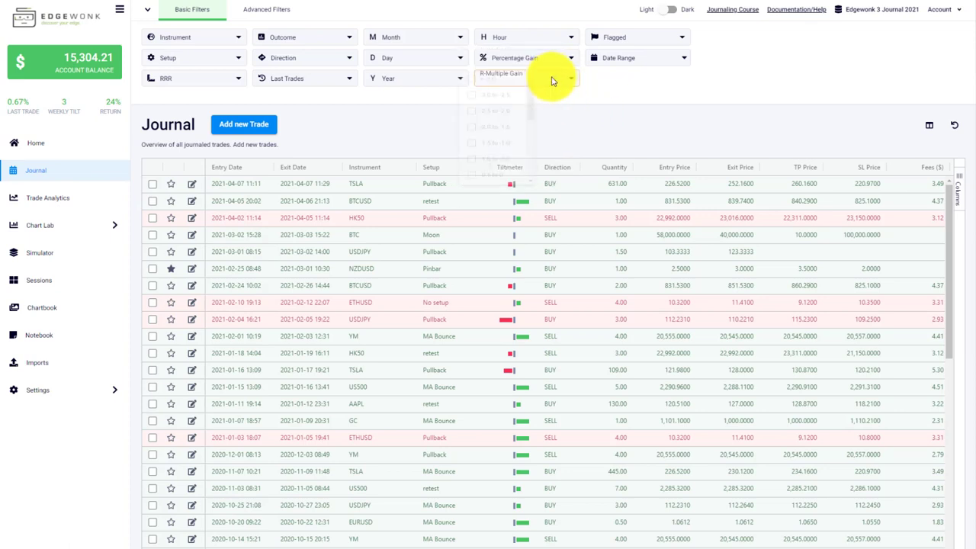
pyautogui.moveTo(558, 90)
pyautogui.mouseDown()
pyautogui.moveTo(577, 157)
pyautogui.moveTo(556, 77)
pyautogui.mouseUp()
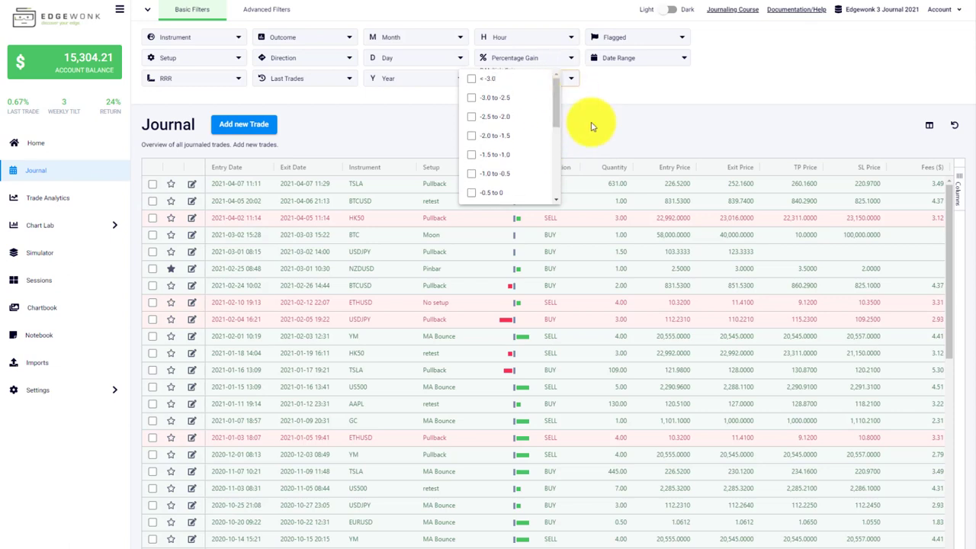
pyautogui.click(591, 126)
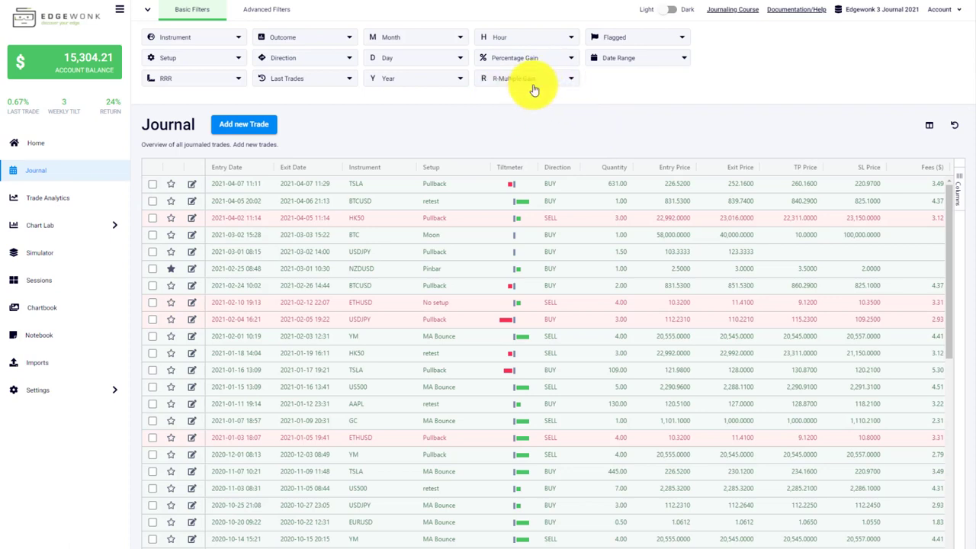
# - Star the 2021-04-07 TSLA trade, save it, and set the Flagged filter to Yes
pyautogui.click(677, 45)
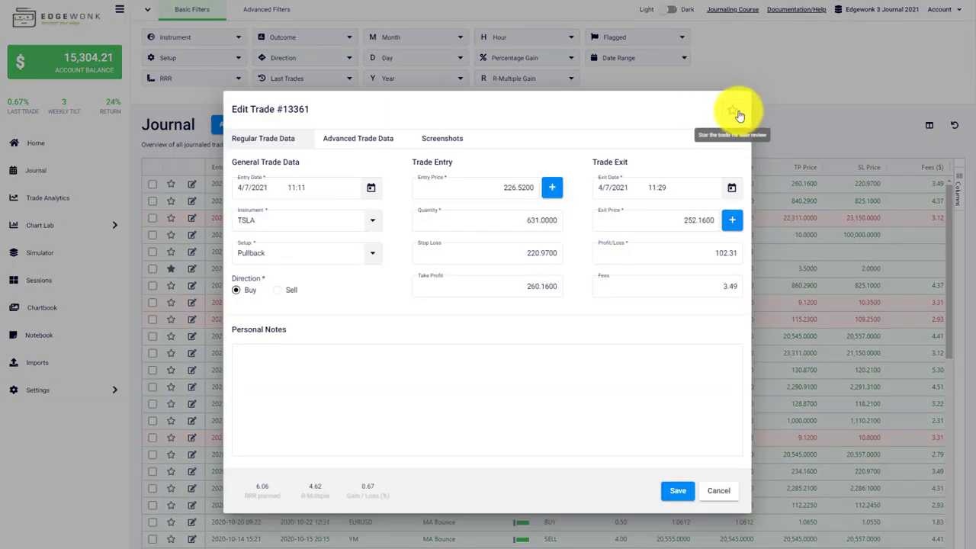
pyautogui.click(733, 112)
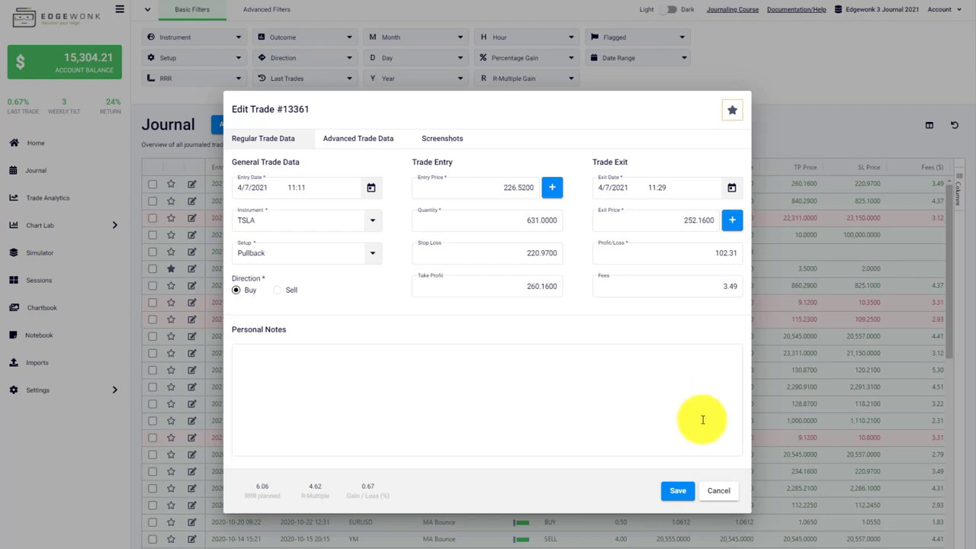
pyautogui.click(677, 492)
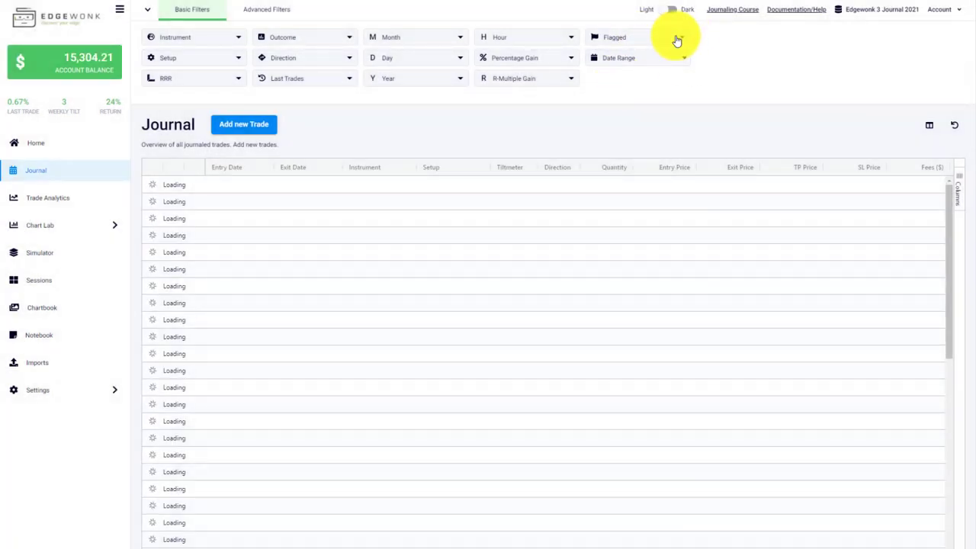
pyautogui.click(678, 38)
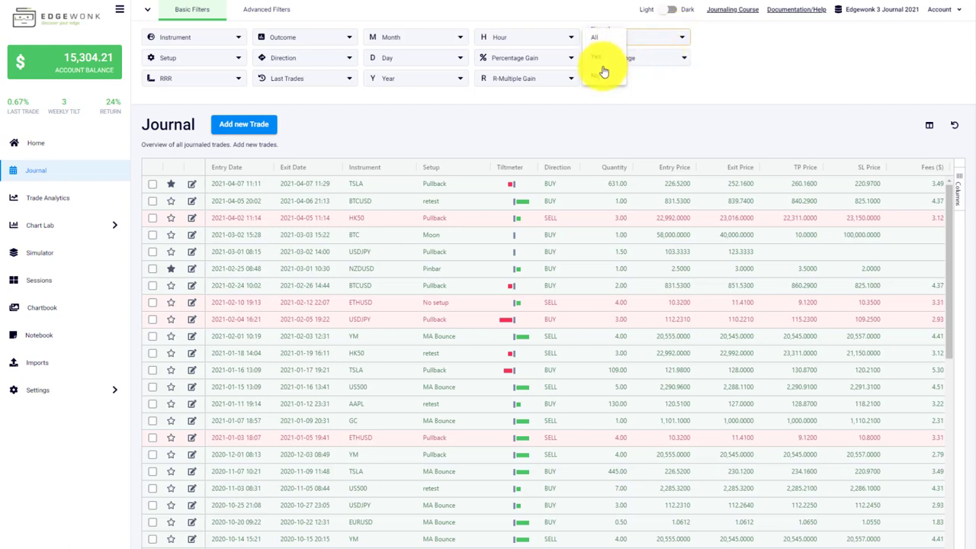
pyautogui.click(602, 60)
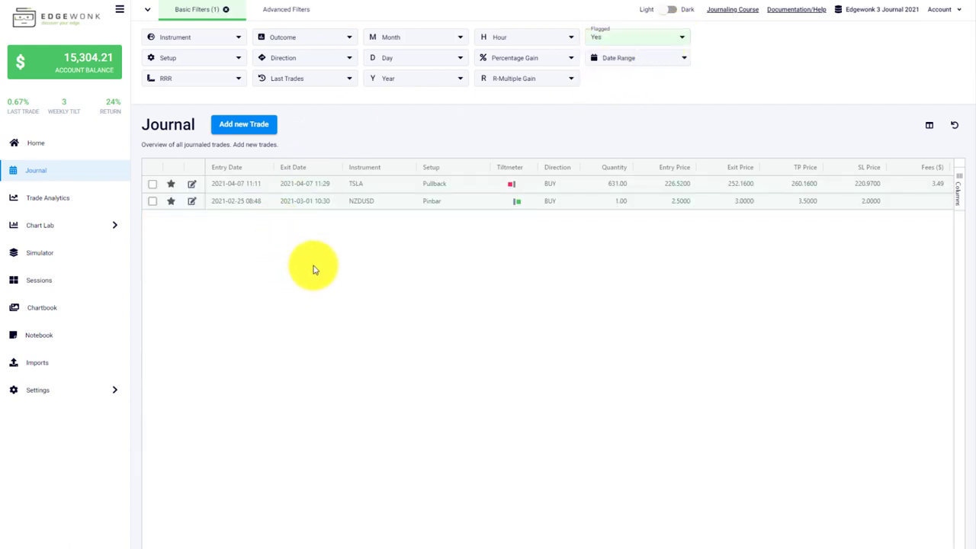
# - Clear the Flagged filter so all trades show again
pyautogui.click(229, 10)
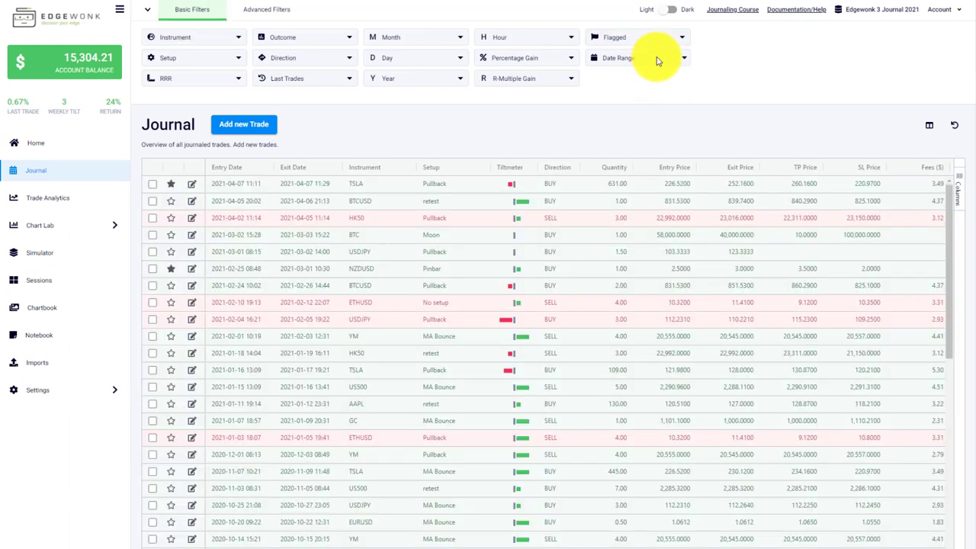
pyautogui.click(684, 59)
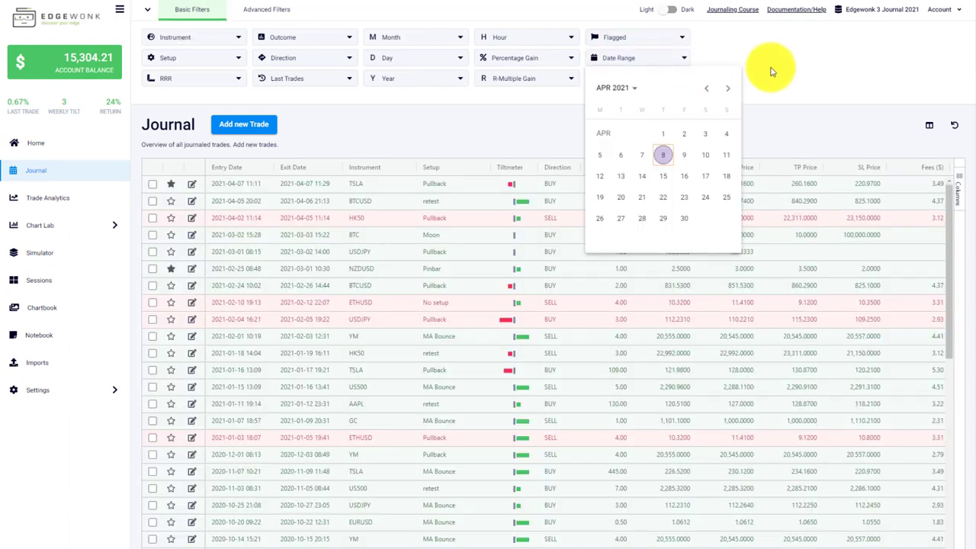
pyautogui.click(771, 71)
# - Show the Chart Lab Equity Graph limited to the last 75 trades
pyautogui.click(38, 225)
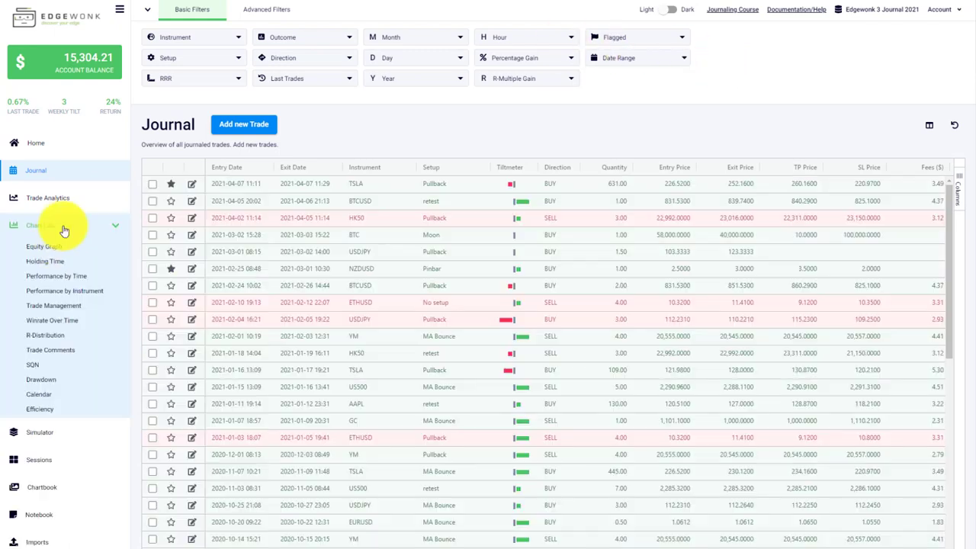
pyautogui.click(45, 247)
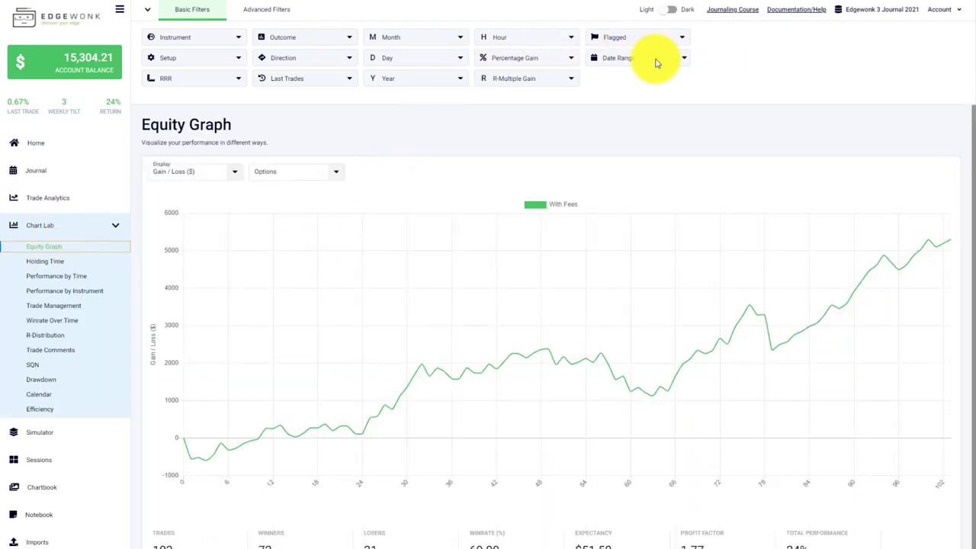
pyautogui.click(680, 61)
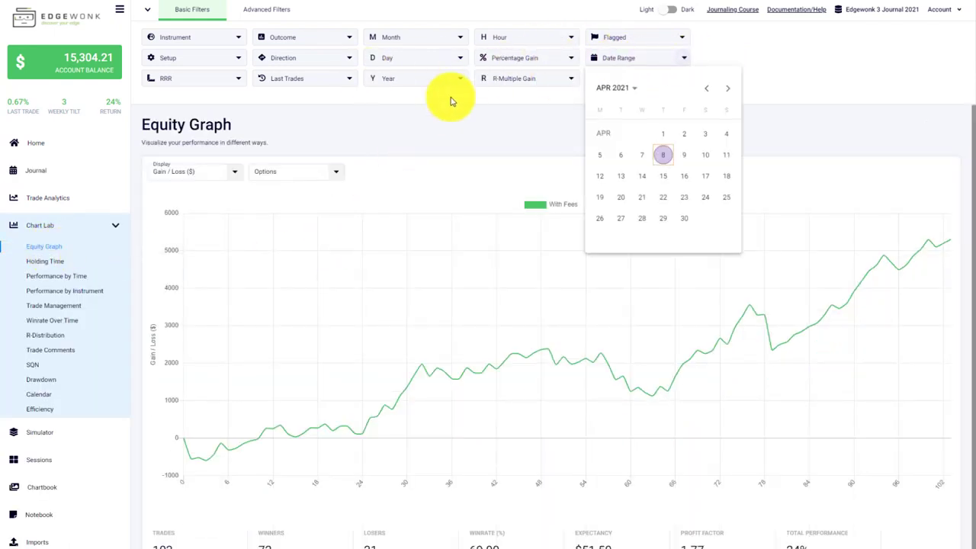
pyautogui.click(290, 77)
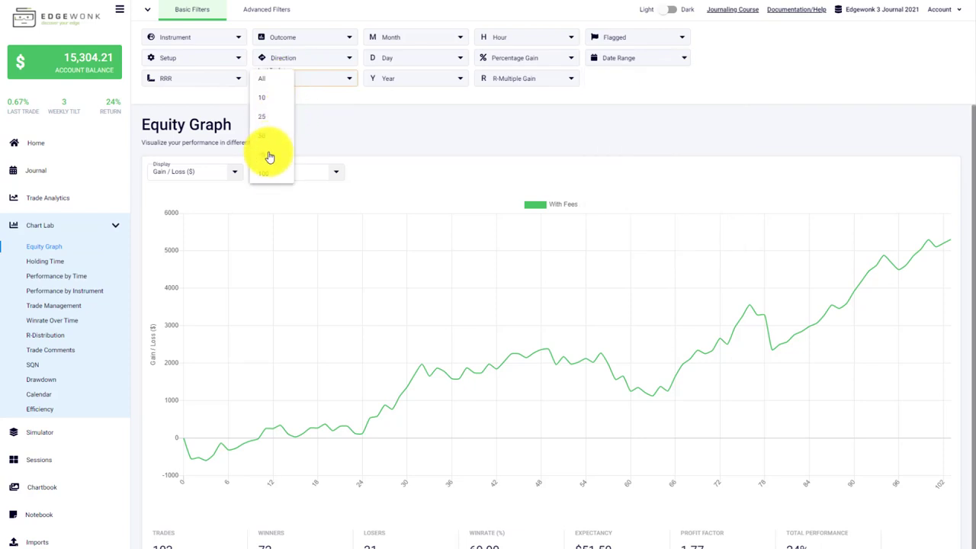
pyautogui.click(272, 155)
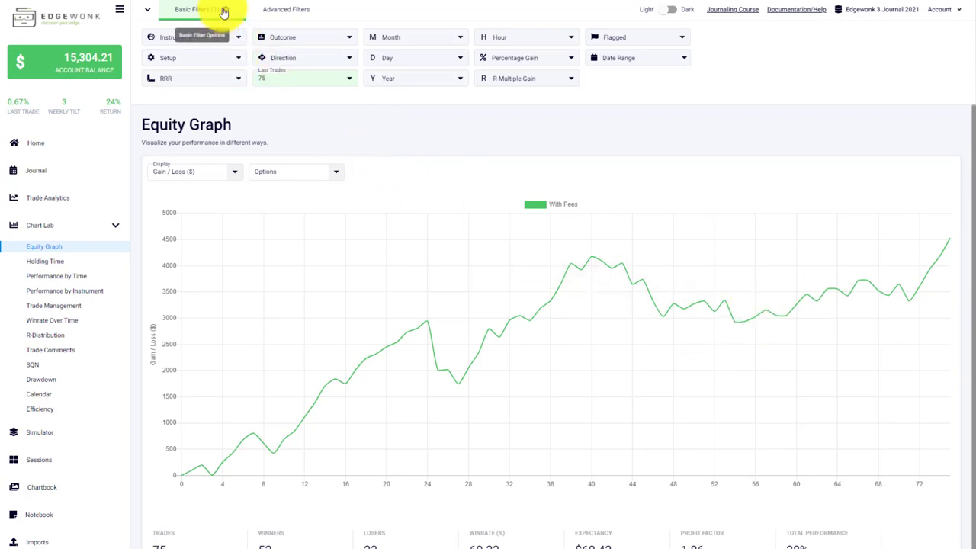
# - Filter Entry Comments to Early and Mistake, view Holding Time, then clear that filter
pyautogui.click(269, 15)
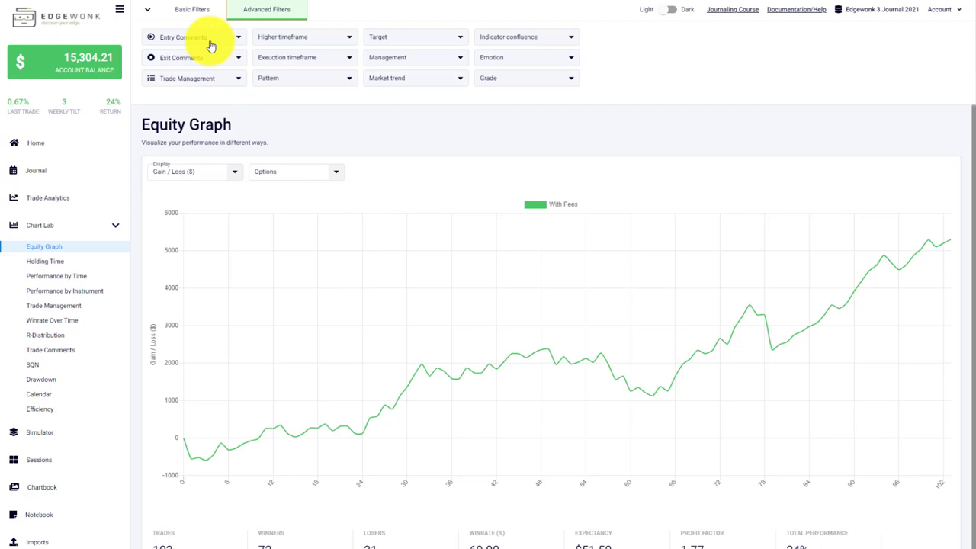
pyautogui.click(215, 39)
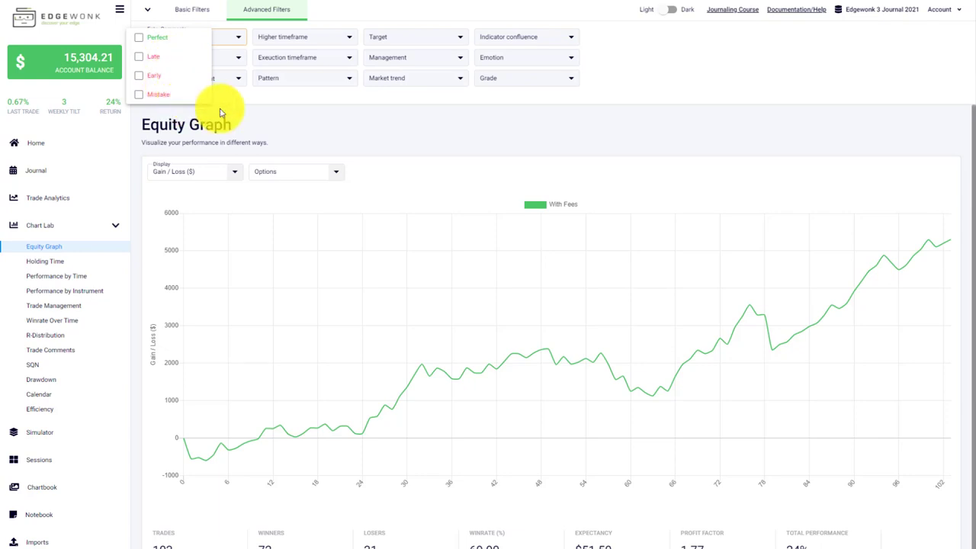
pyautogui.click(154, 76)
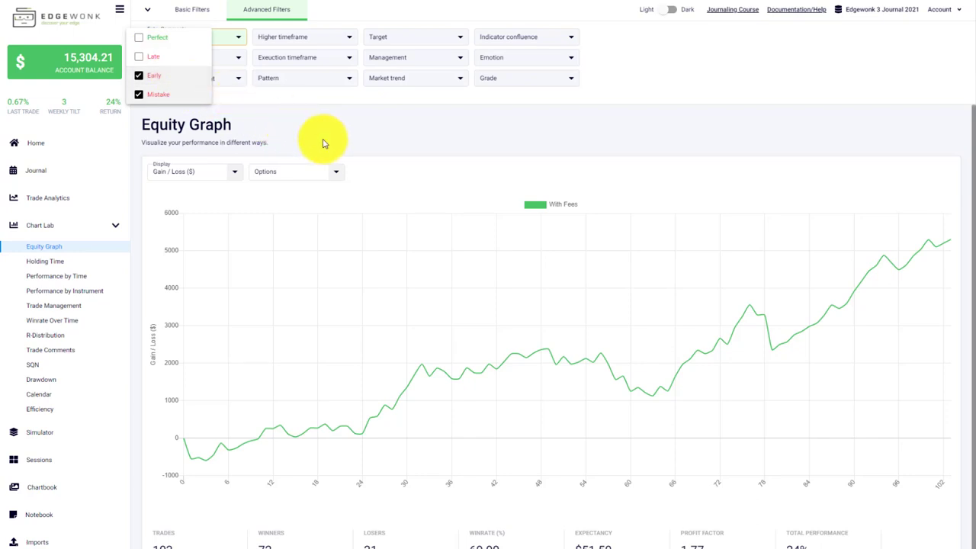
pyautogui.click(283, 133)
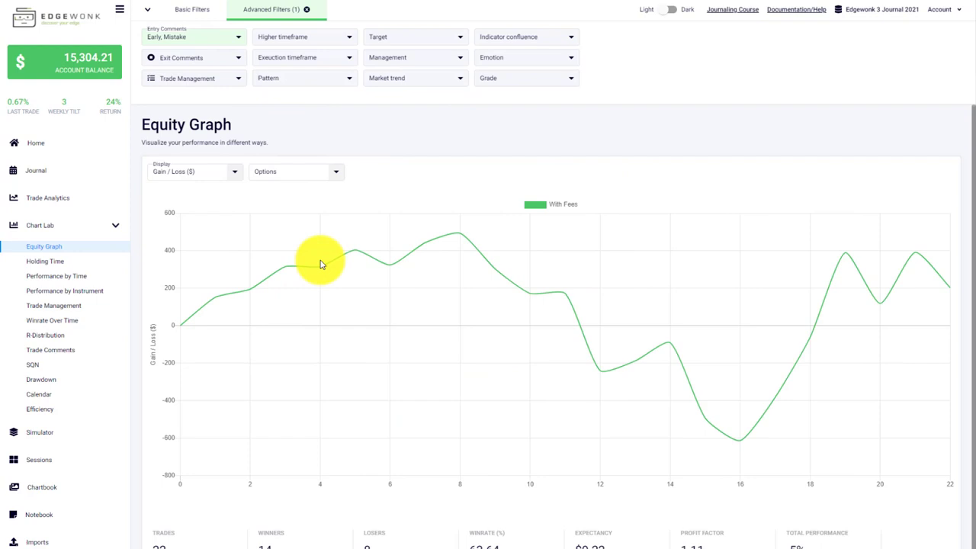
pyautogui.click(61, 262)
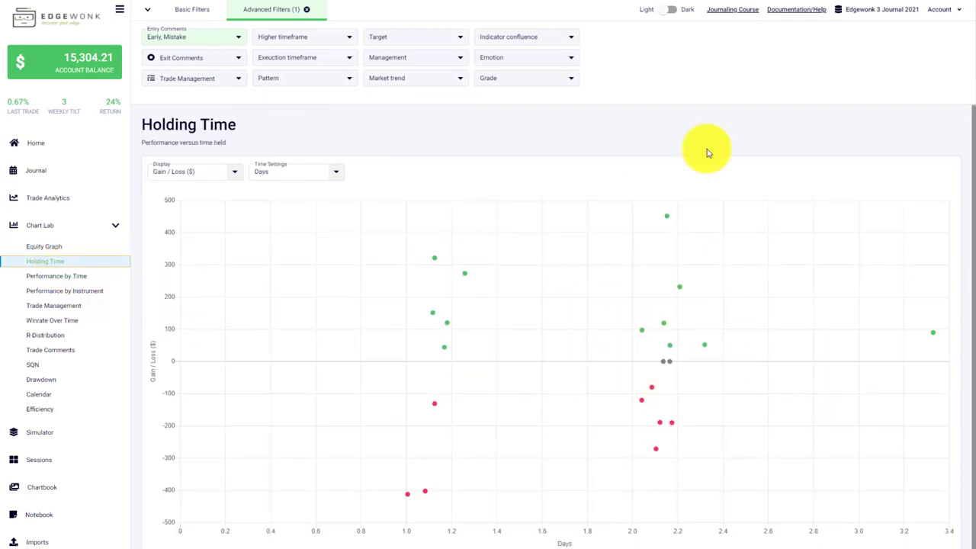
pyautogui.click(217, 38)
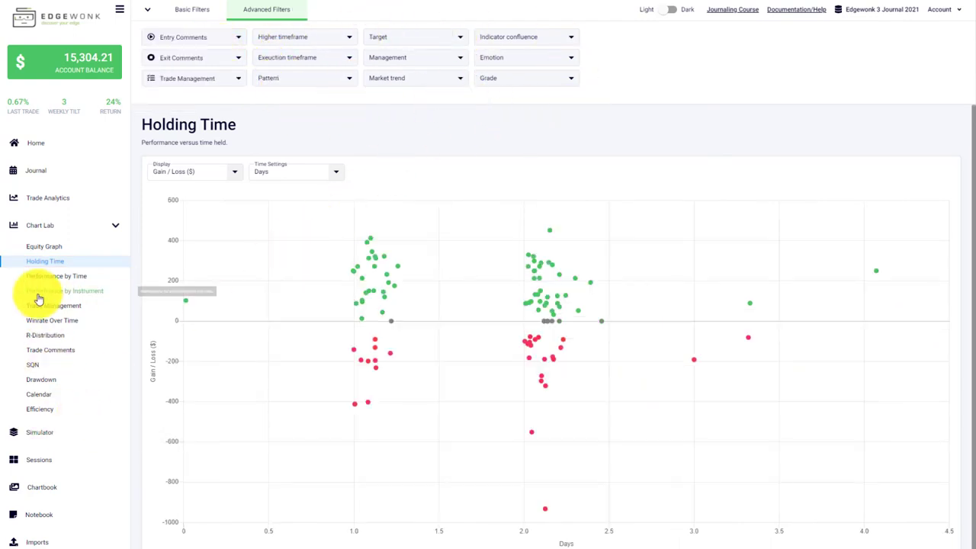
# - Collapse the Chart Lab list and open the Trade Comments settings
pyautogui.click(120, 226)
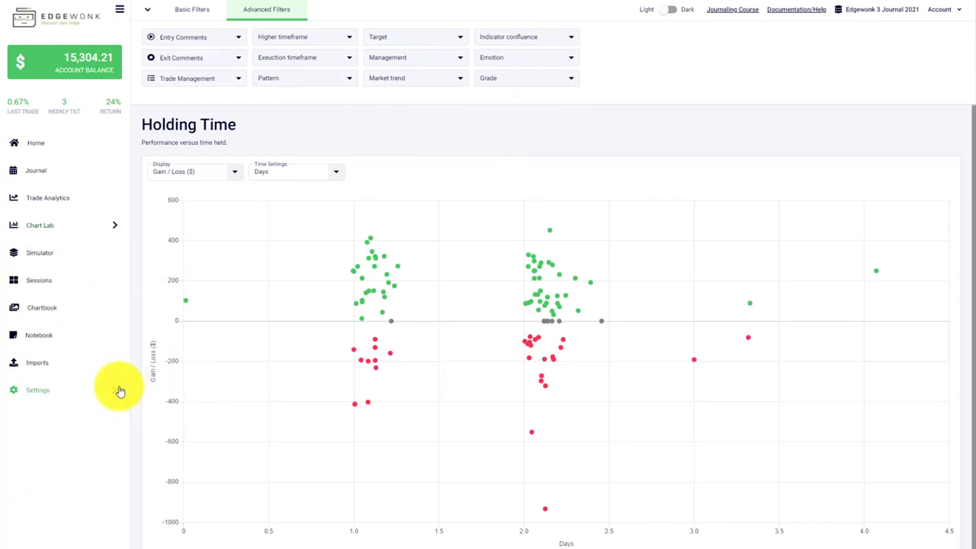
pyautogui.click(120, 391)
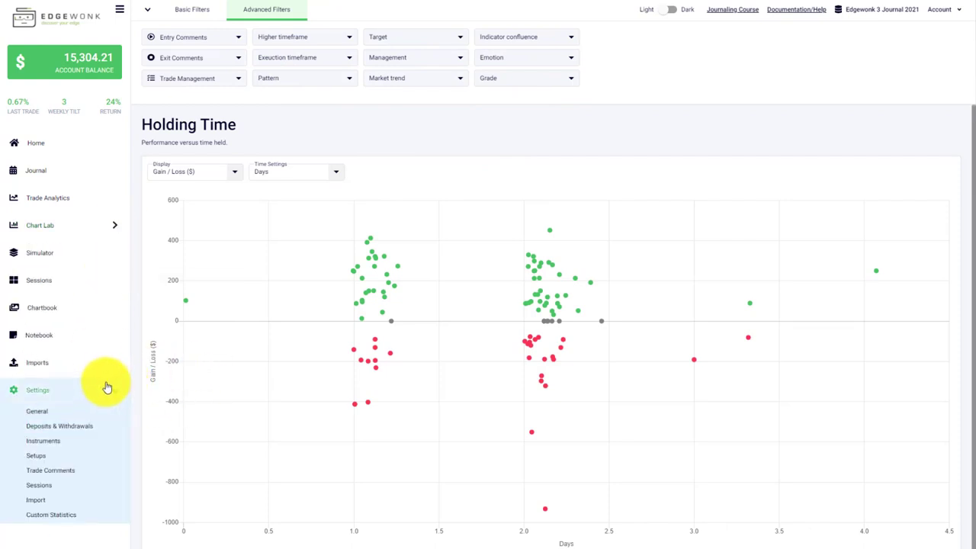
pyautogui.click(70, 471)
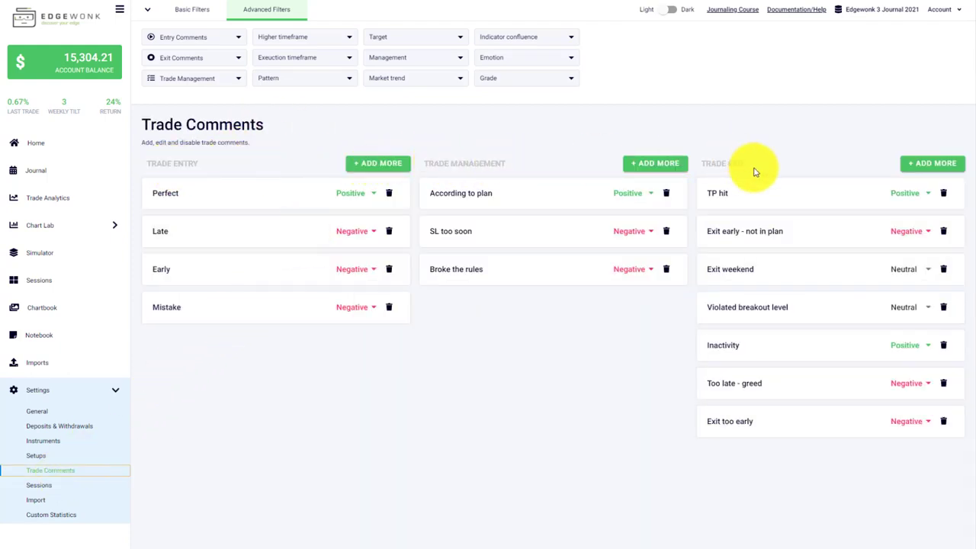
# - Review the Perfect entry comment, keeping its name and Positive rating, then open Custom Statistics
pyautogui.doubleClick(177, 199)
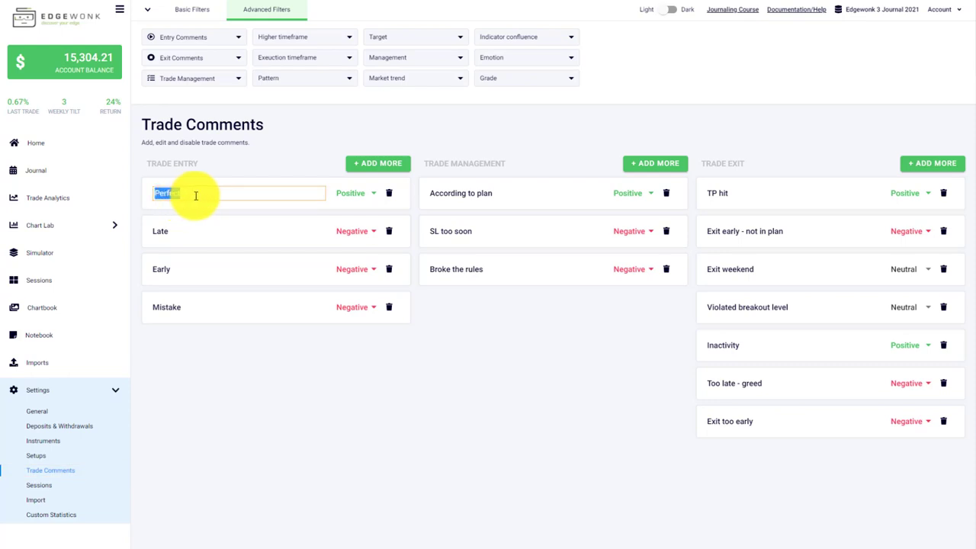
pyautogui.press('Return')
pyautogui.click(355, 194)
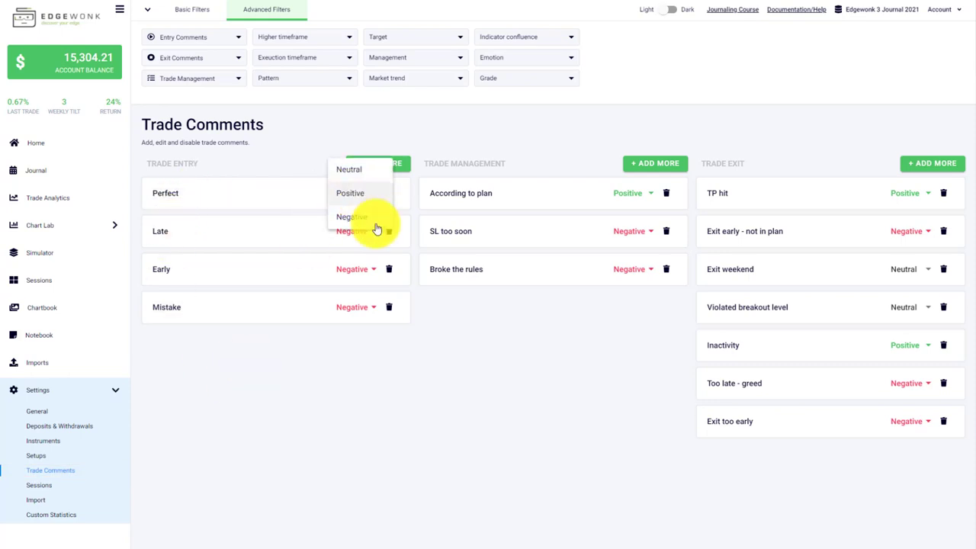
pyautogui.click(460, 371)
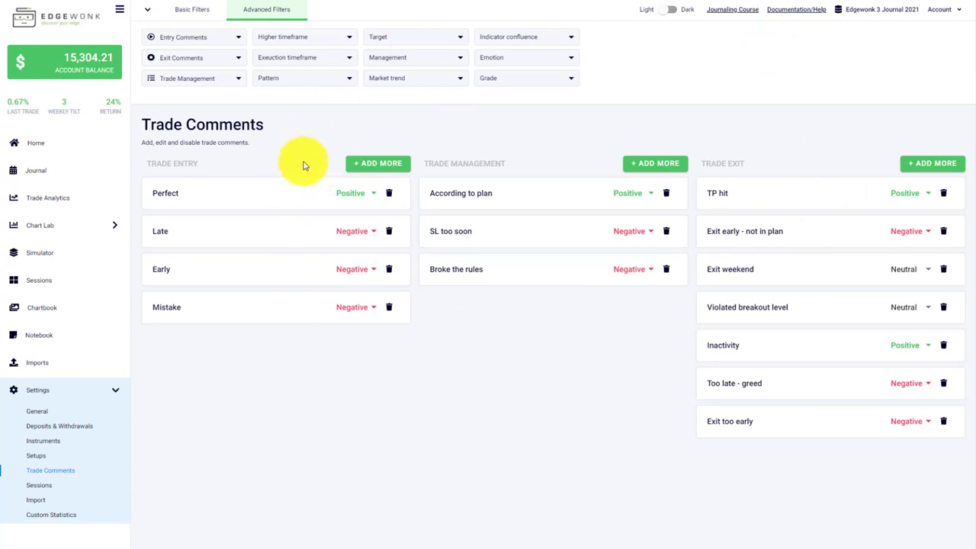
pyautogui.click(90, 496)
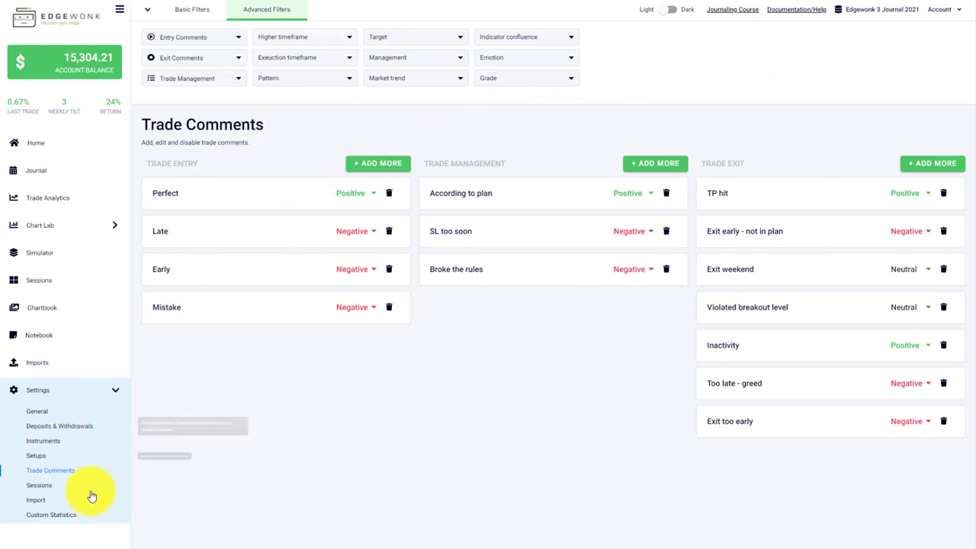
# - Reopen Custom Statistics and try renaming the Higher timeframe category
pyautogui.click(70, 522)
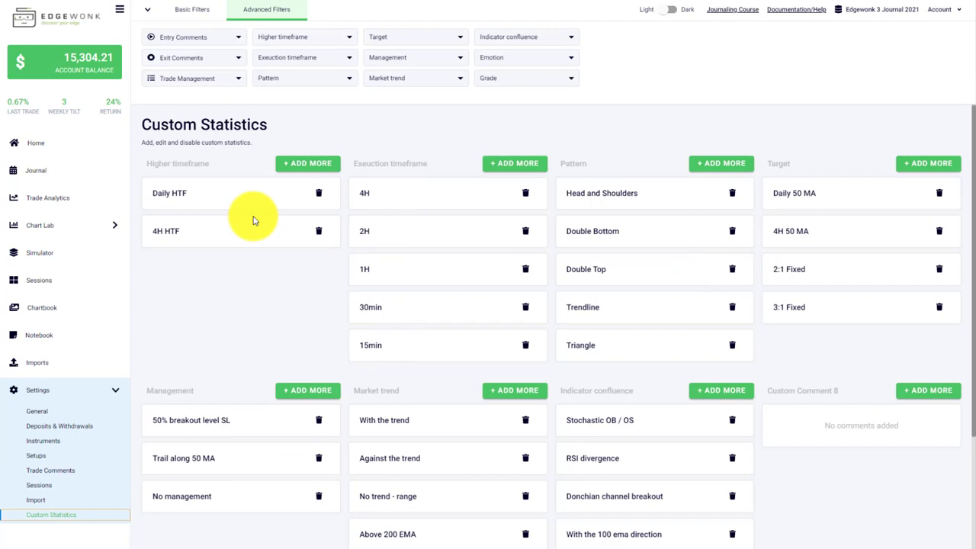
pyautogui.scroll(-5, 563, 286)
pyautogui.scroll(3, 616, 282)
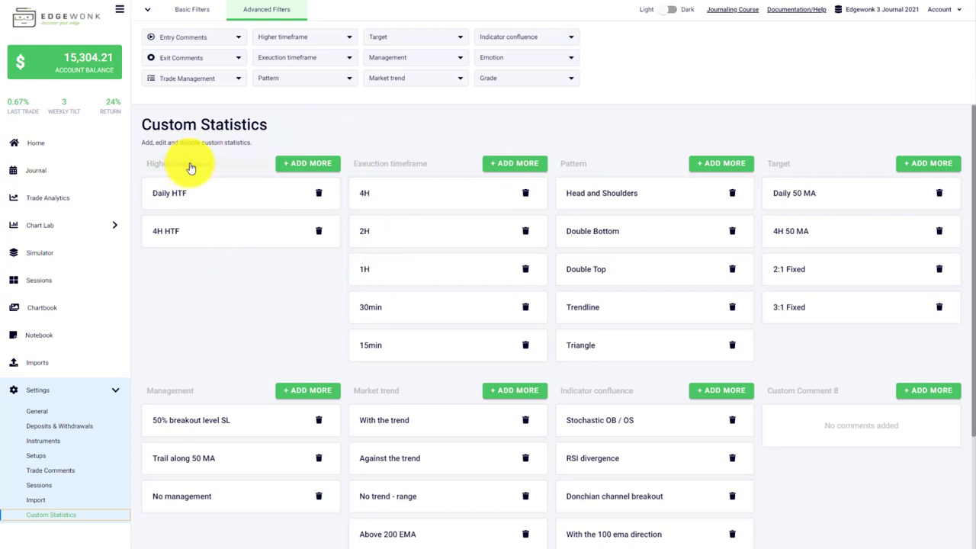
pyautogui.click(255, 248)
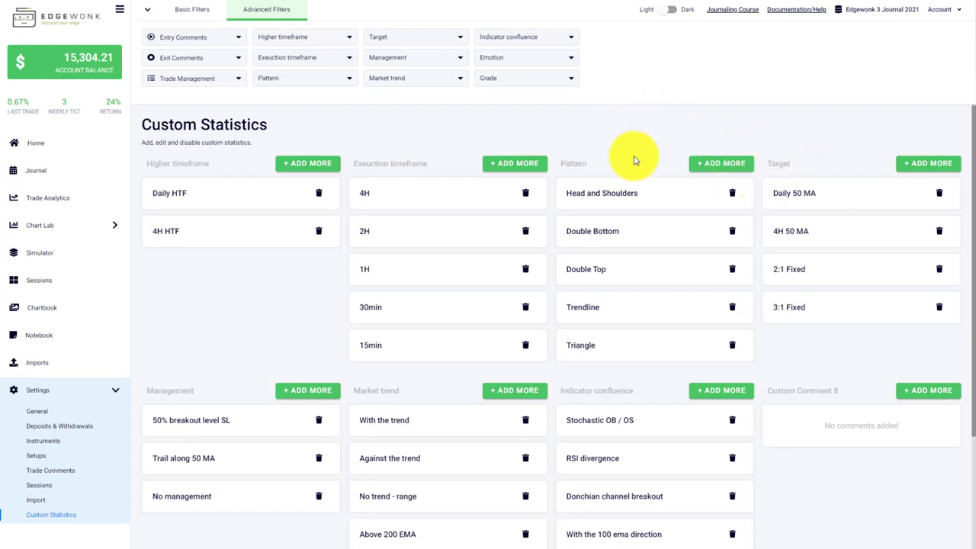
# - Add a new Untitled entry under Custom Comment 9
pyautogui.scroll(-2, 831, 168)
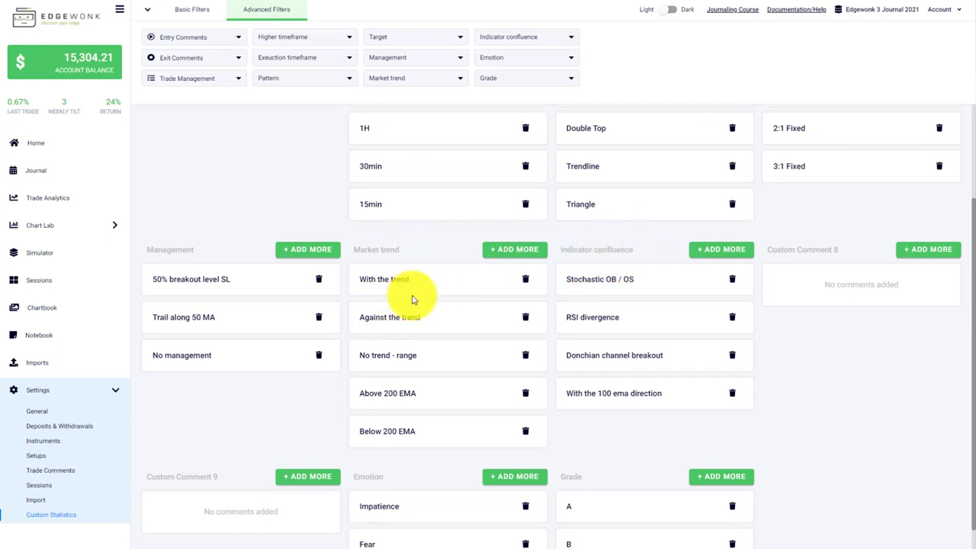
pyautogui.scroll(-2, 374, 365)
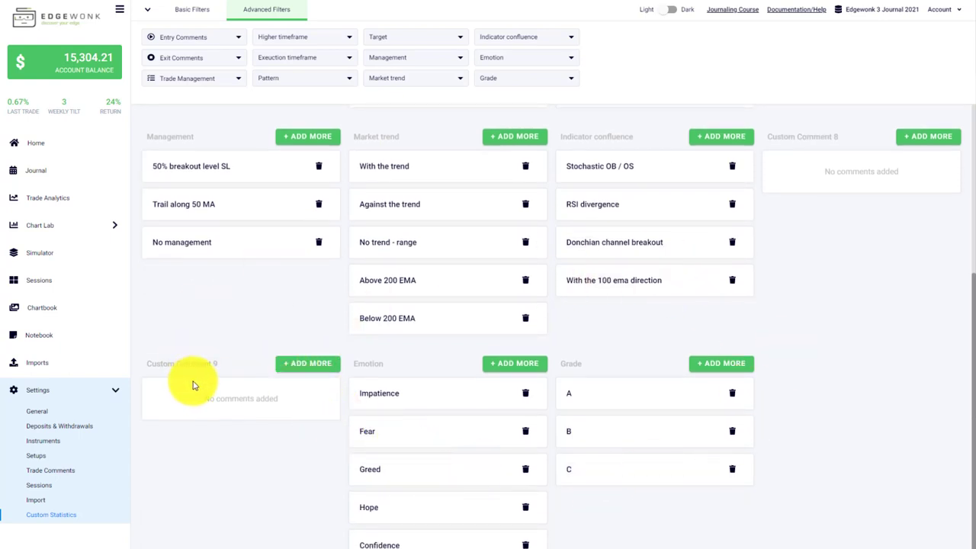
pyautogui.click(211, 331)
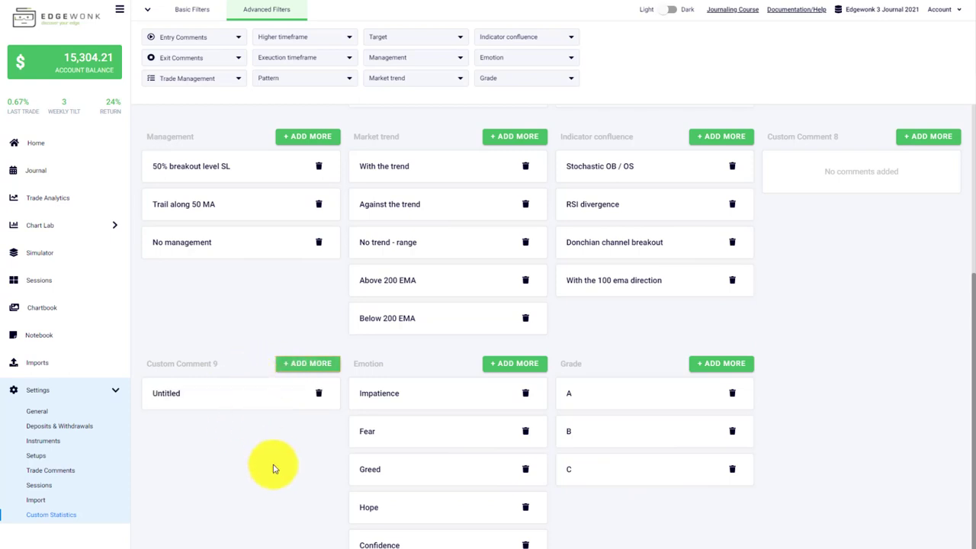
pyautogui.scroll(3, 274, 468)
pyautogui.click(82, 227)
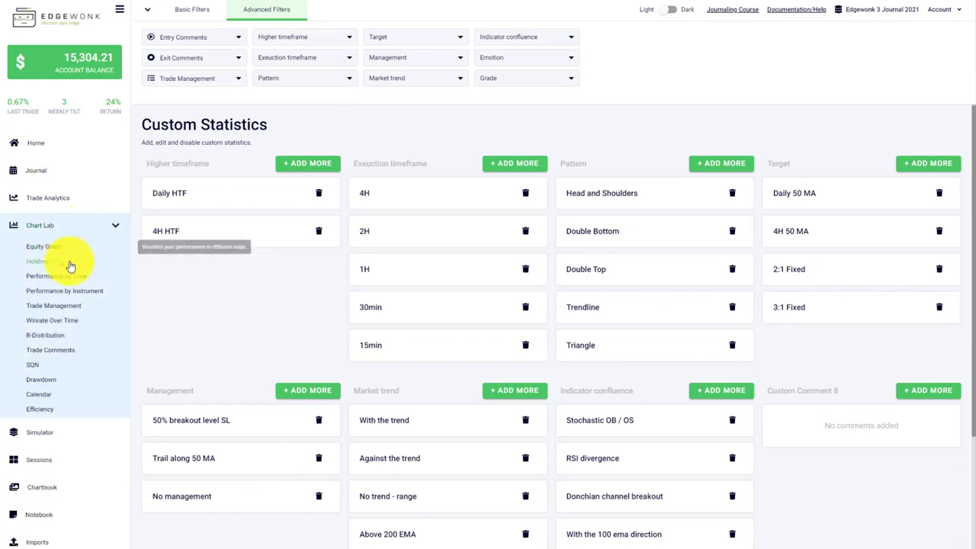
# - On the Holding Time chart, filter Higher timeframe to Daily HTF, then 4H HTF
pyautogui.click(65, 263)
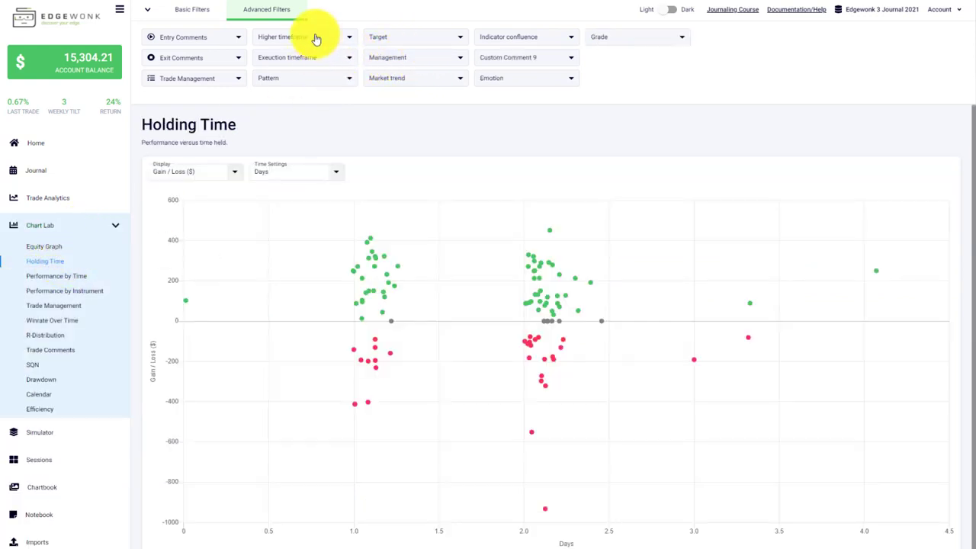
pyautogui.click(261, 39)
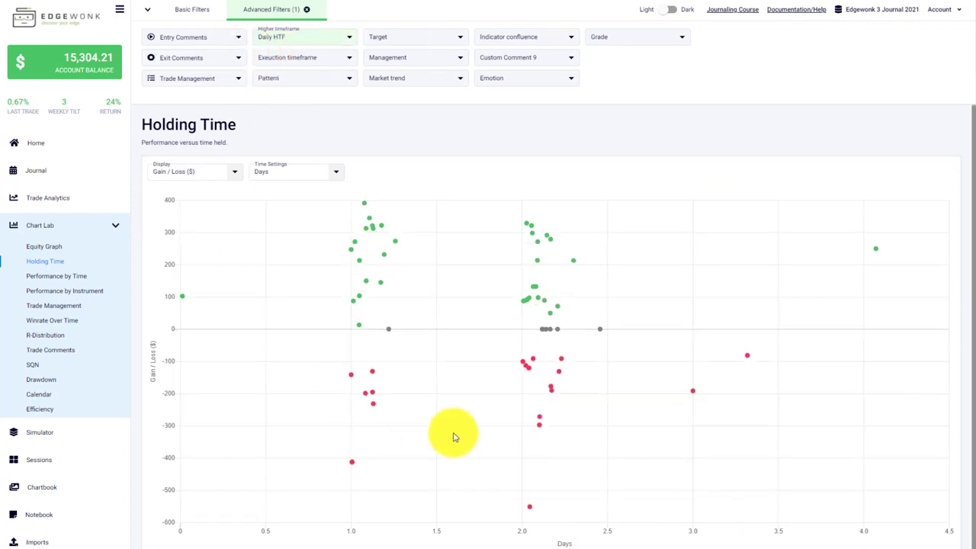
pyautogui.click(309, 39)
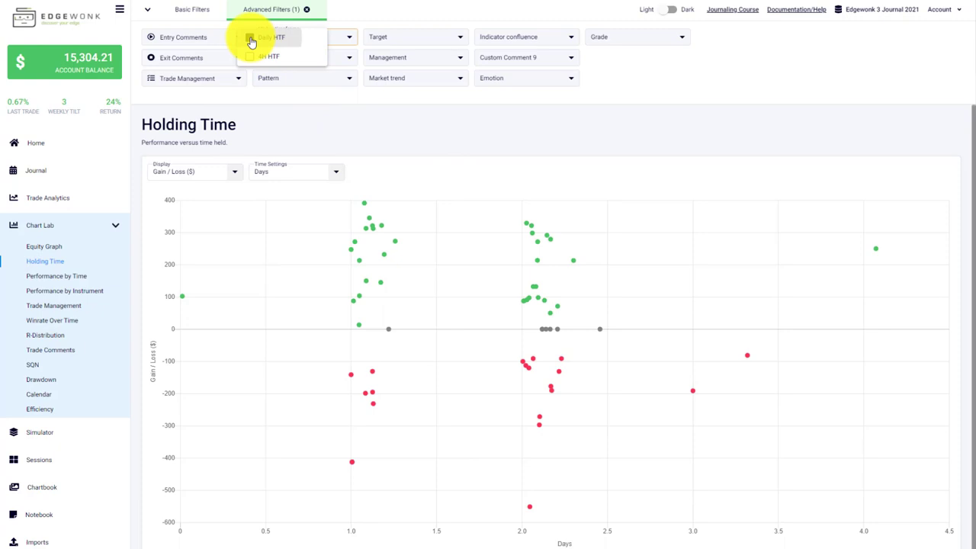
pyautogui.click(257, 58)
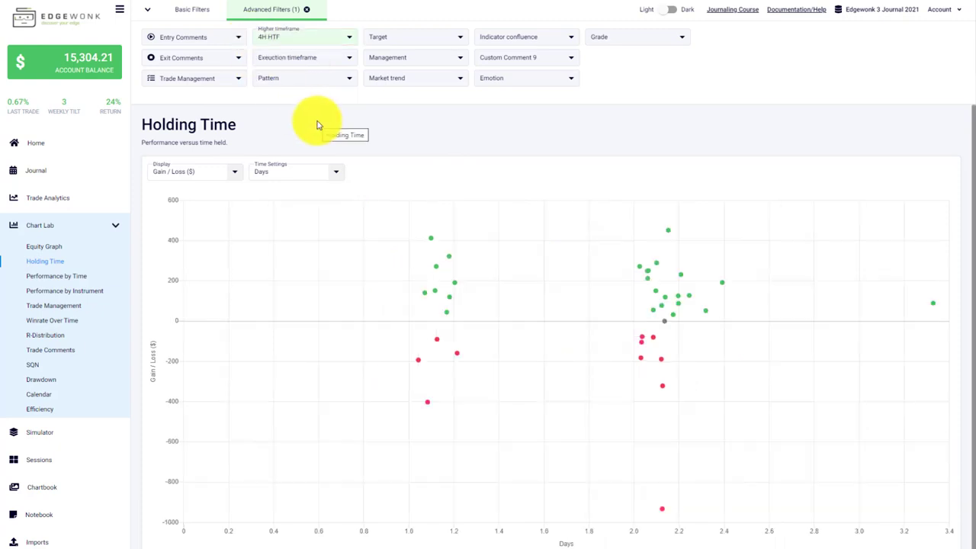
# - Order Trade Analytics by Higher timeframe and remove the 4H HTF filter
pyautogui.click(81, 203)
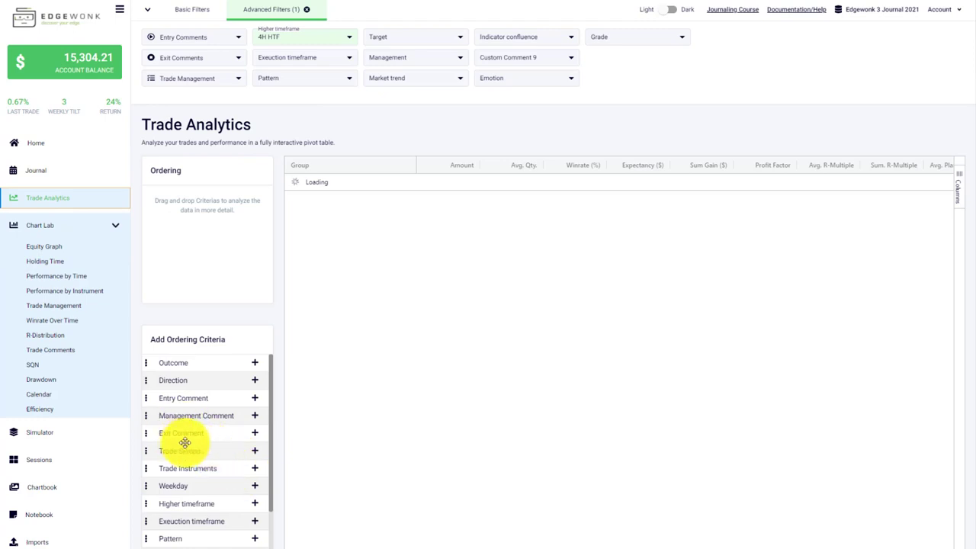
pyautogui.scroll(-3, 191, 437)
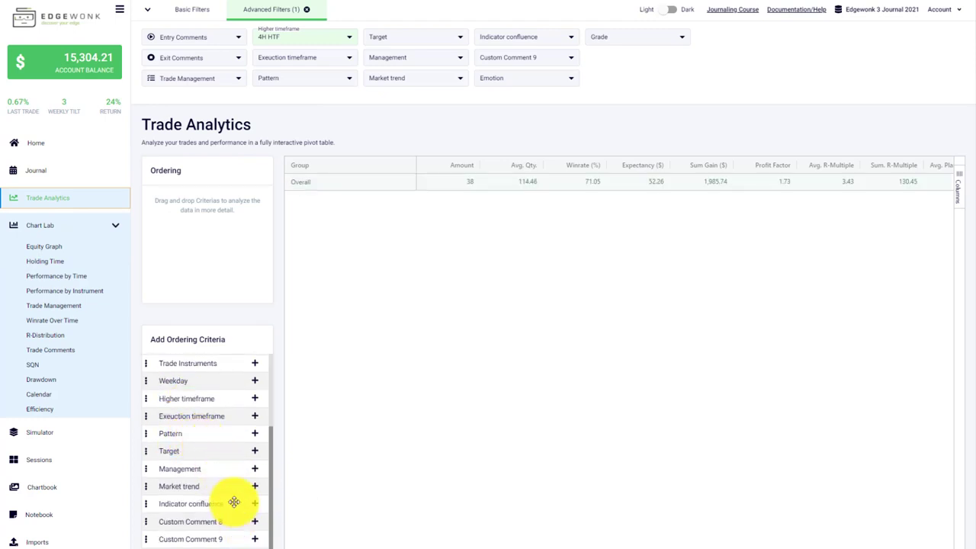
pyautogui.click(254, 398)
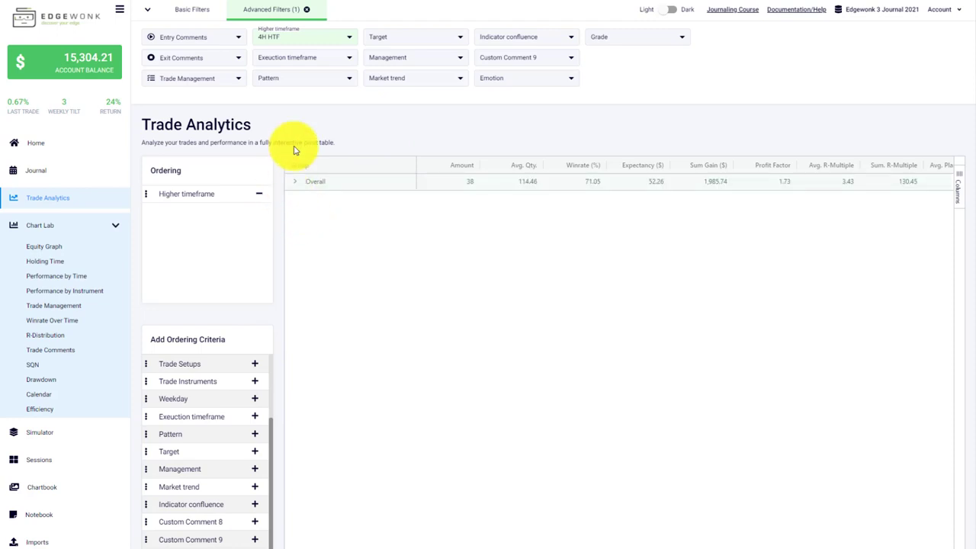
pyautogui.click(325, 40)
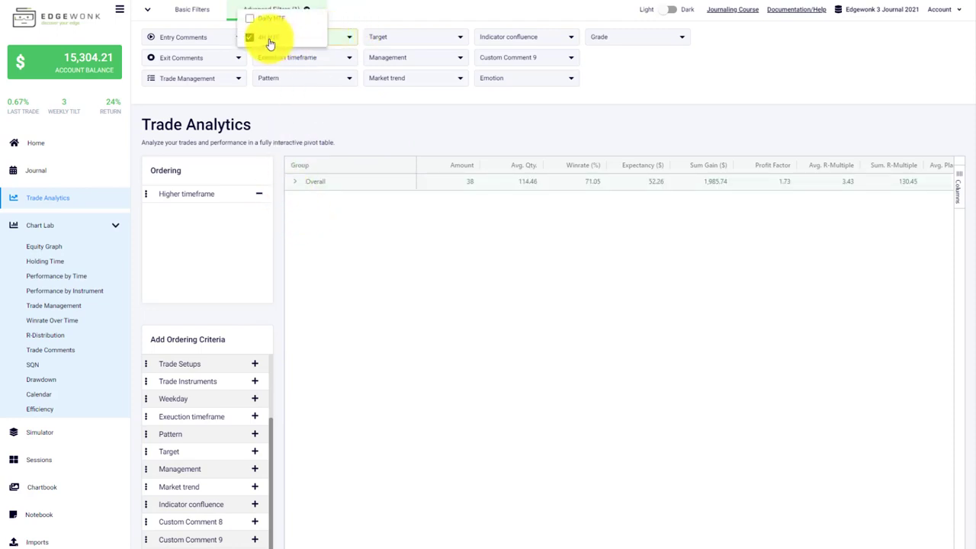
pyautogui.click(296, 186)
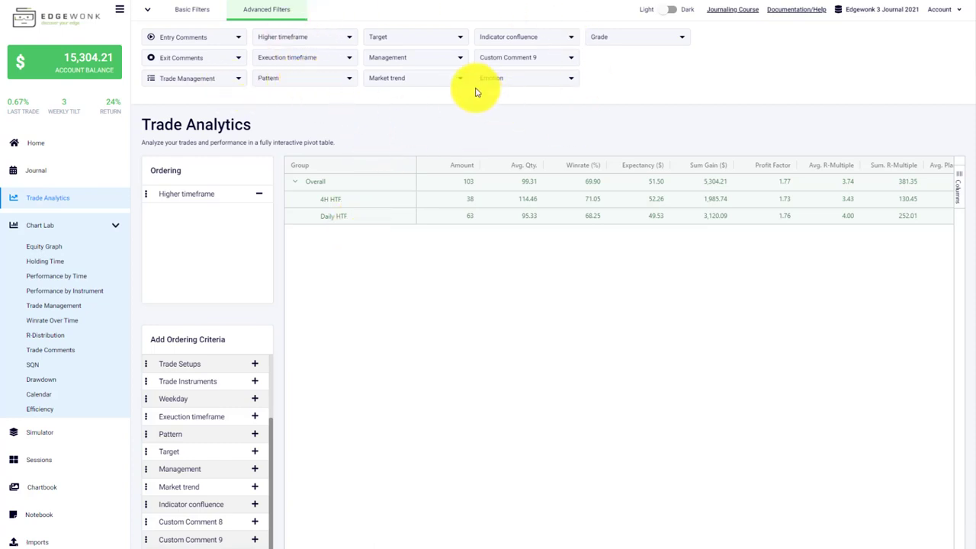
pyautogui.click(192, 9)
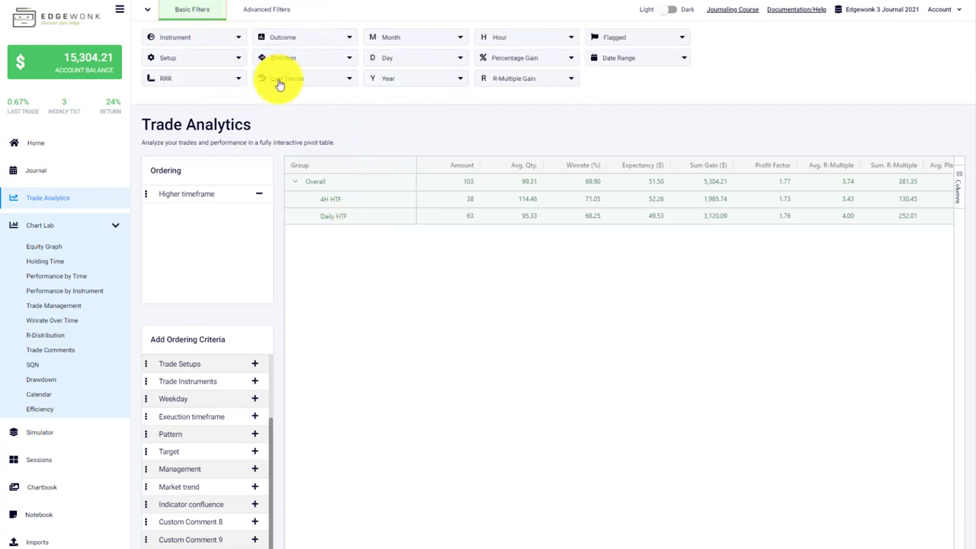
pyautogui.click(398, 81)
pyautogui.click(414, 37)
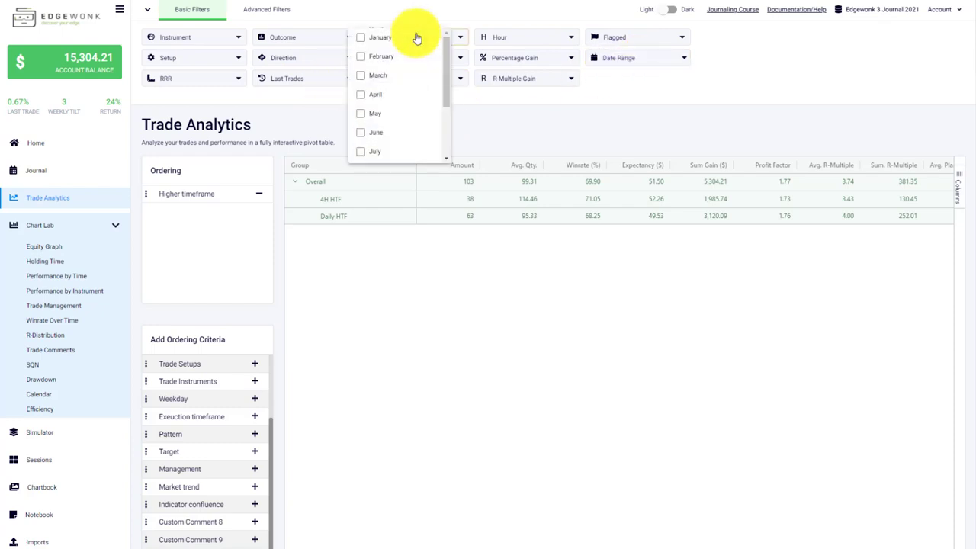
pyautogui.click(493, 105)
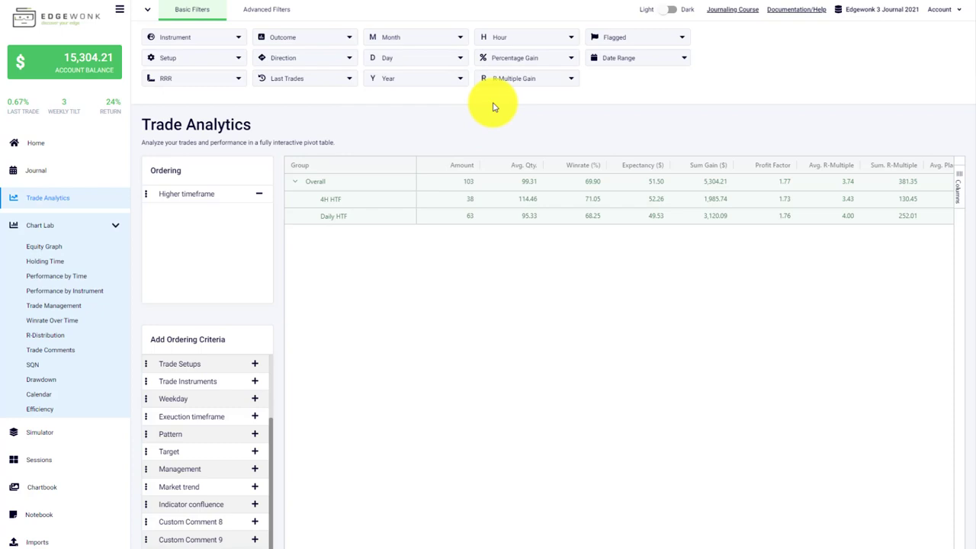
pyautogui.click(512, 38)
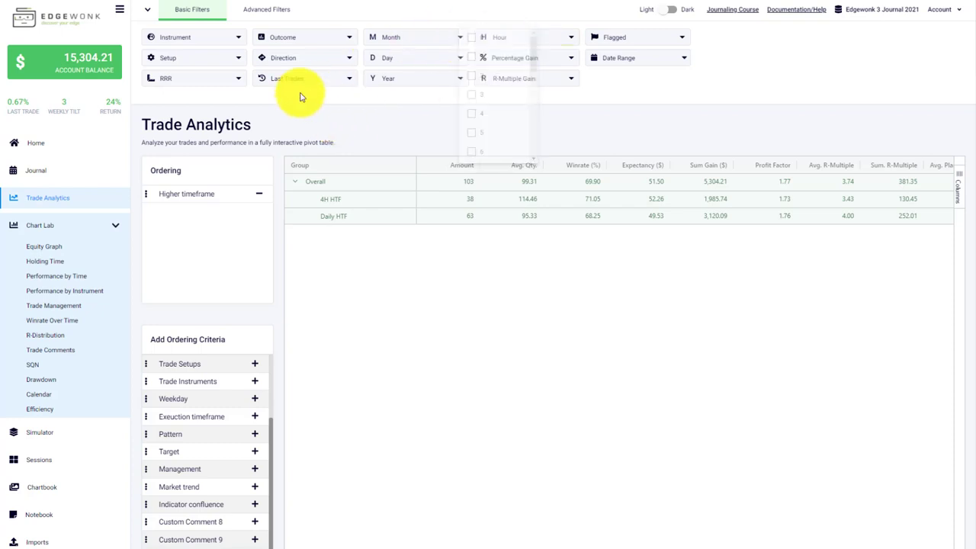
pyautogui.click(224, 61)
pyautogui.click(350, 118)
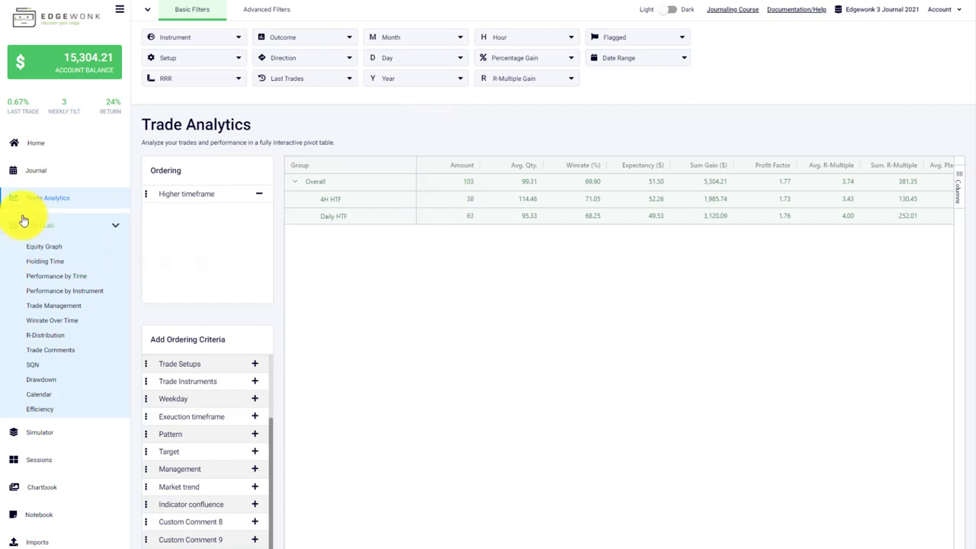
pyautogui.scroll(-2, 54, 364)
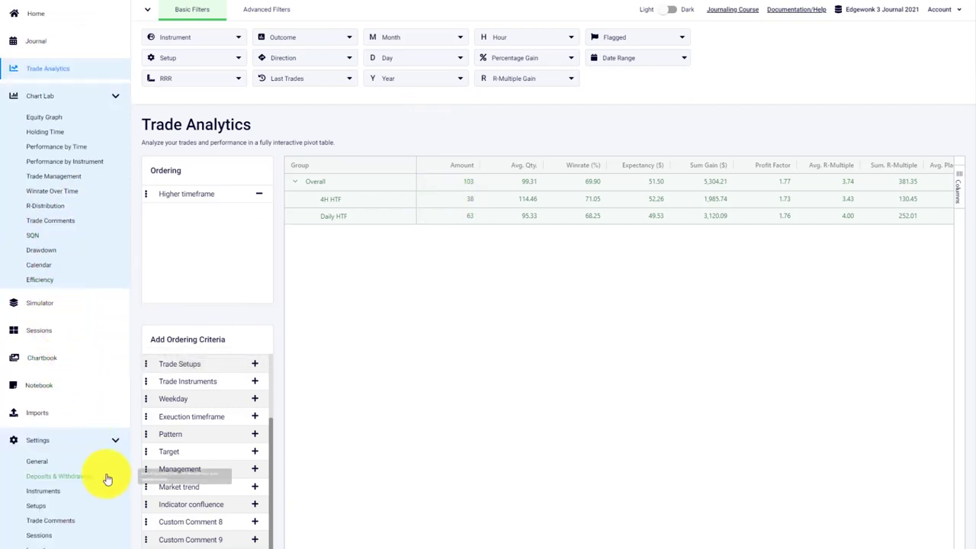